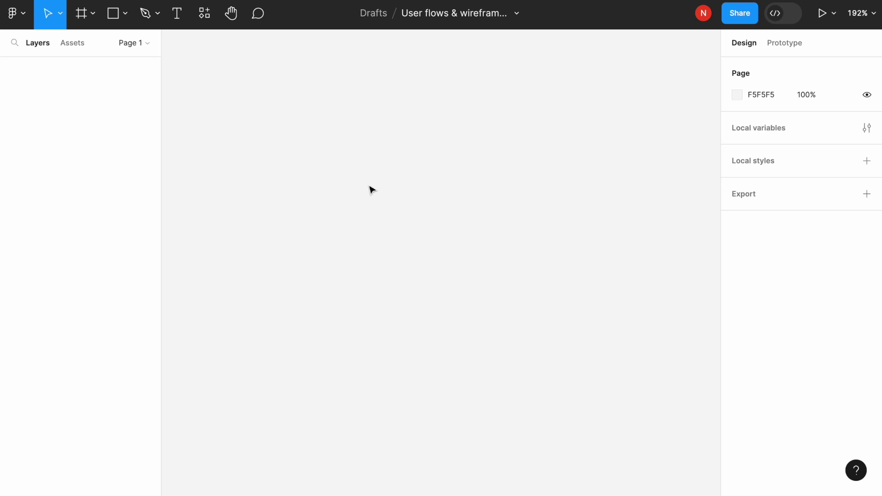
Open the Figma main menu from the logo at the top-left.
click(14, 13)
Launch the Wireframe plugin and switch to the Flow Kit by isgraphic collection.
mouse_move(63, 239)
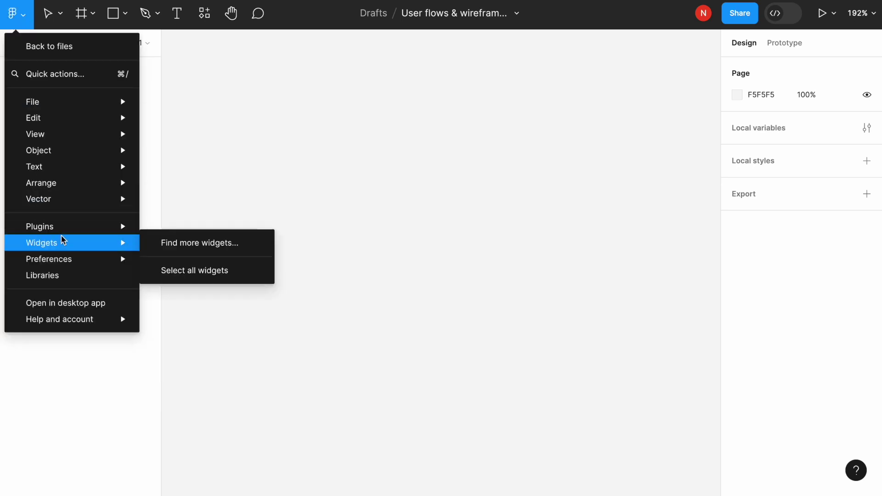
mouse_move(83, 228)
click(208, 226)
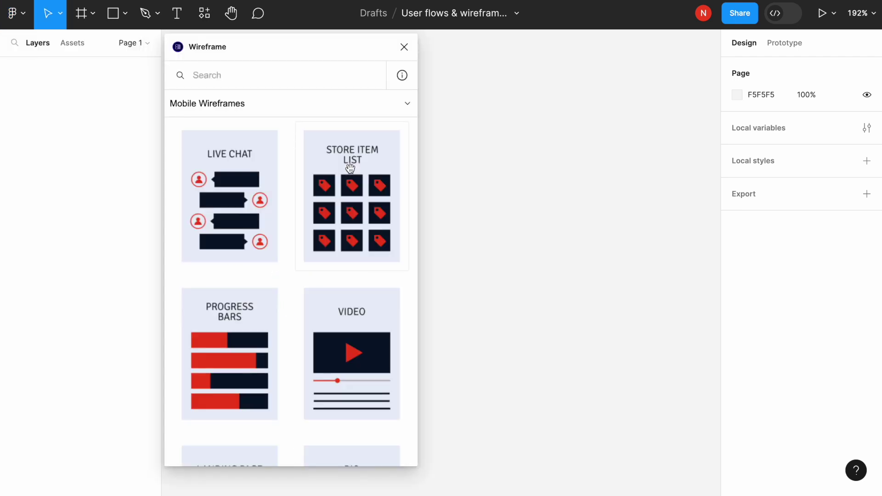
click(406, 110)
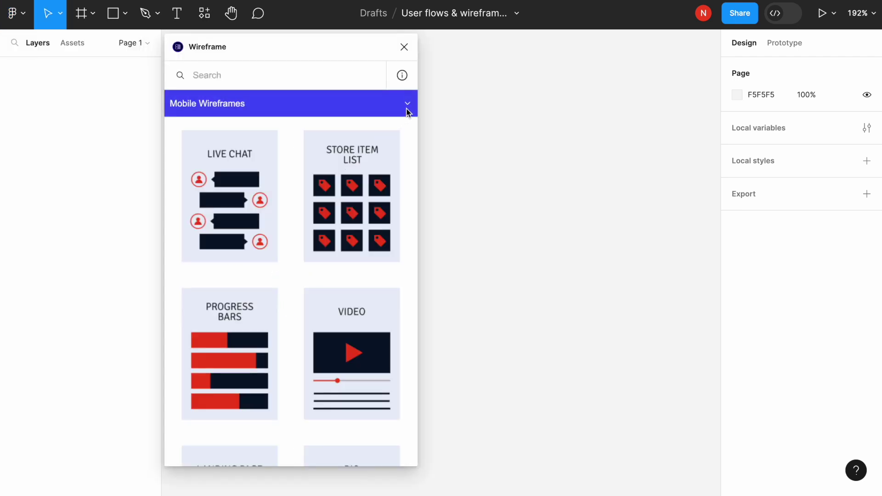
scroll(282, 282, down, 2)
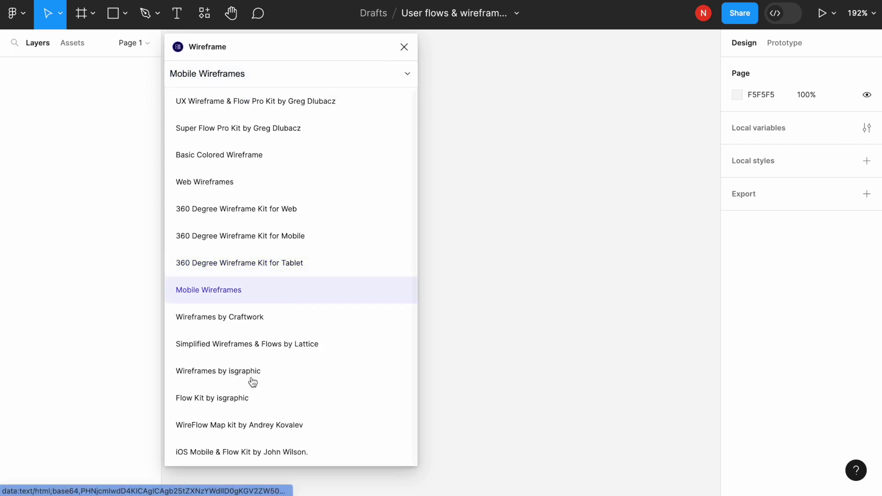
click(264, 403)
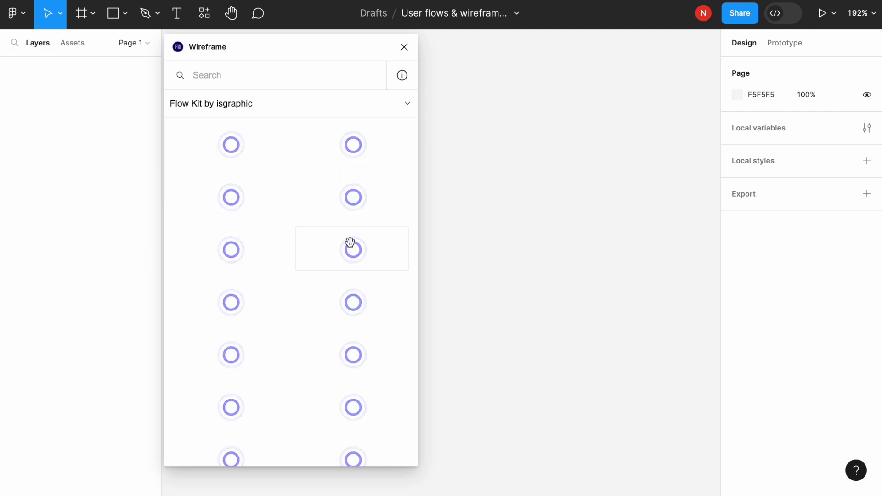
Browse the Flow Kit thumbnails and drag the On block onto the canvas as a 60×60 frame.
scroll(350, 242, down, 15)
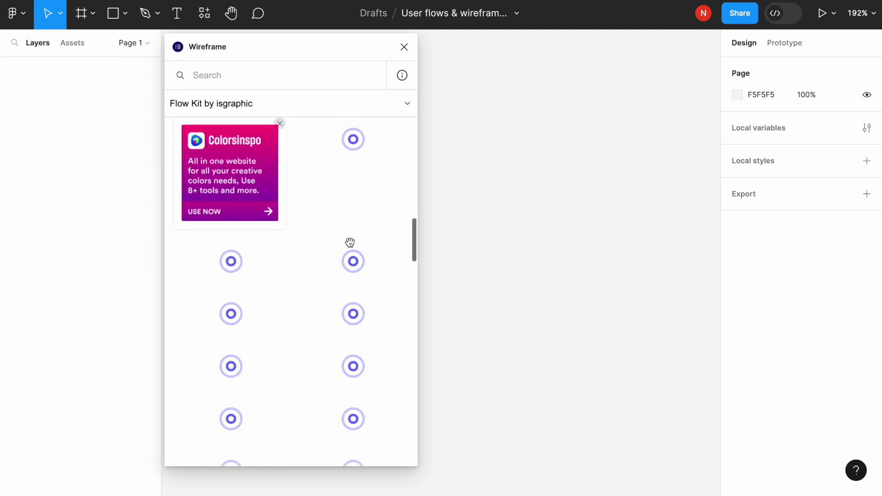
scroll(350, 246, down, 10)
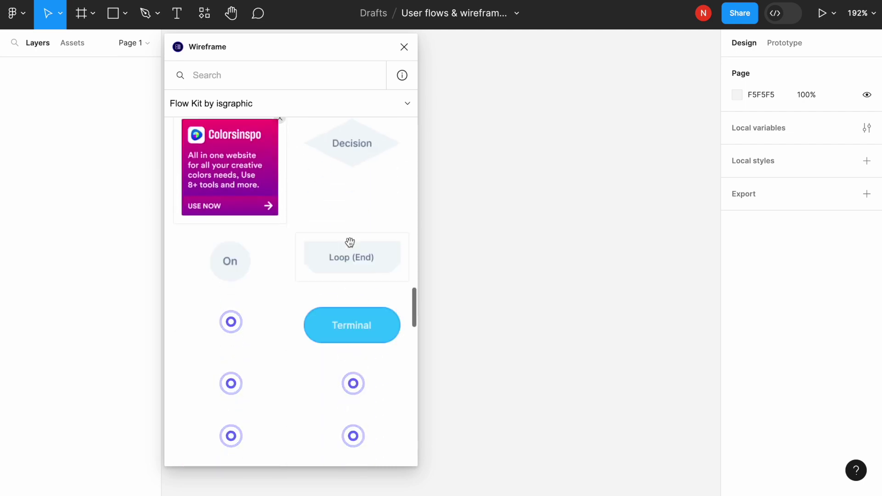
scroll(350, 247, up, 3)
scroll(350, 243, down, 4)
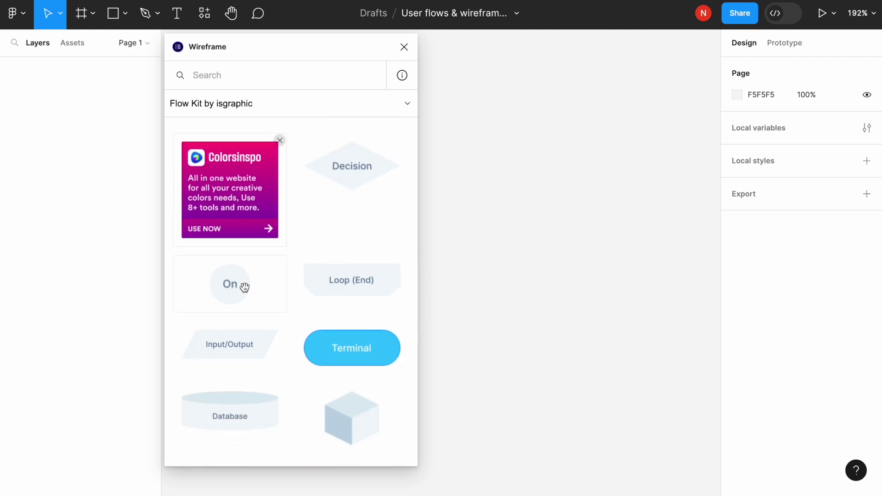
scroll(270, 310, down, 4)
scroll(262, 335, down, 1)
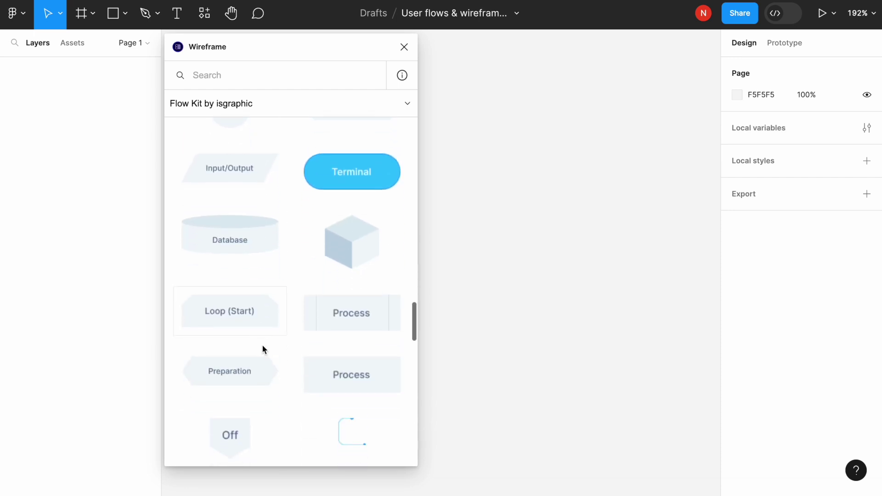
scroll(376, 375, up, 8)
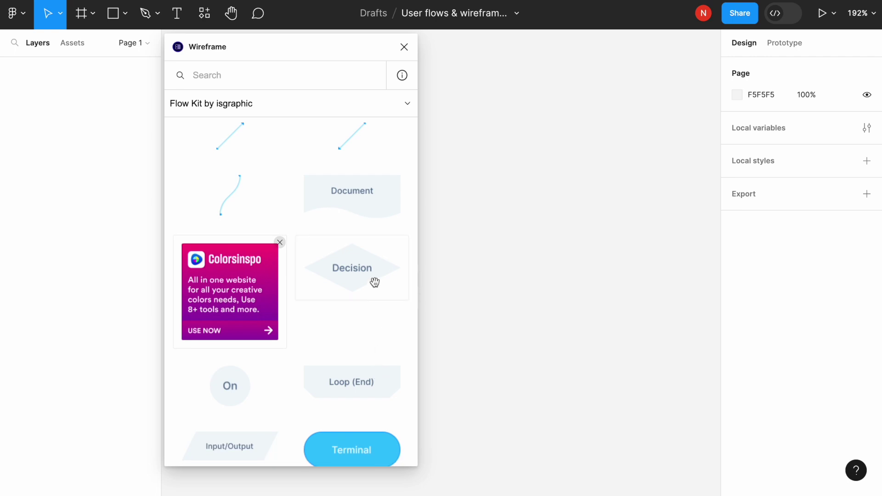
scroll(374, 282, down, 2)
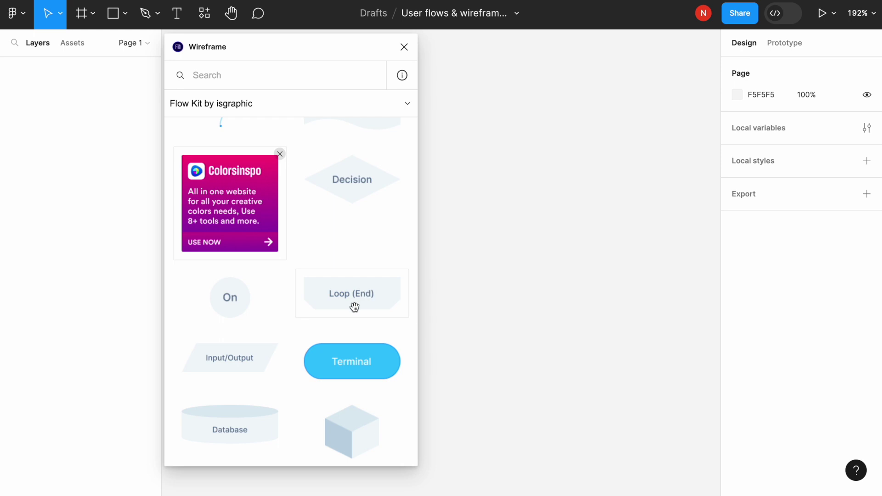
scroll(354, 306, up, 2)
drag(230, 366, 501, 229)
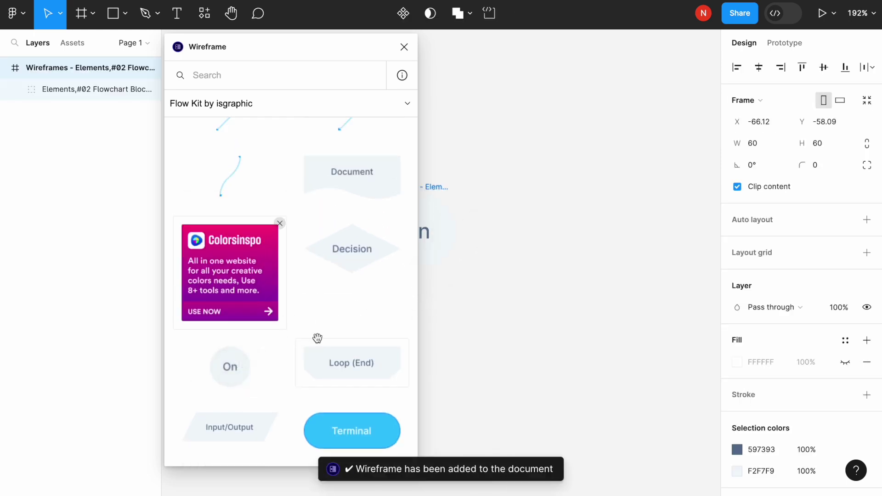
Drag the Process block and a straight link line from the Flow Kit onto the canvas.
scroll(259, 402, down, 6)
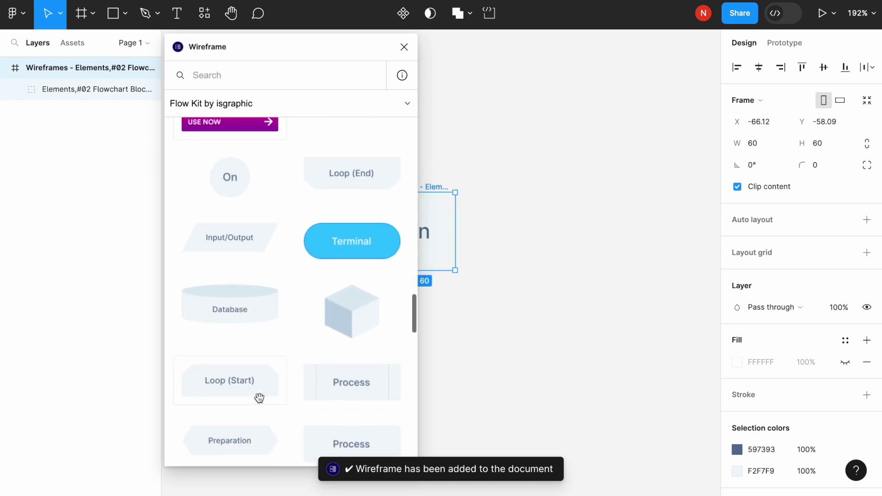
drag(335, 364, 533, 245)
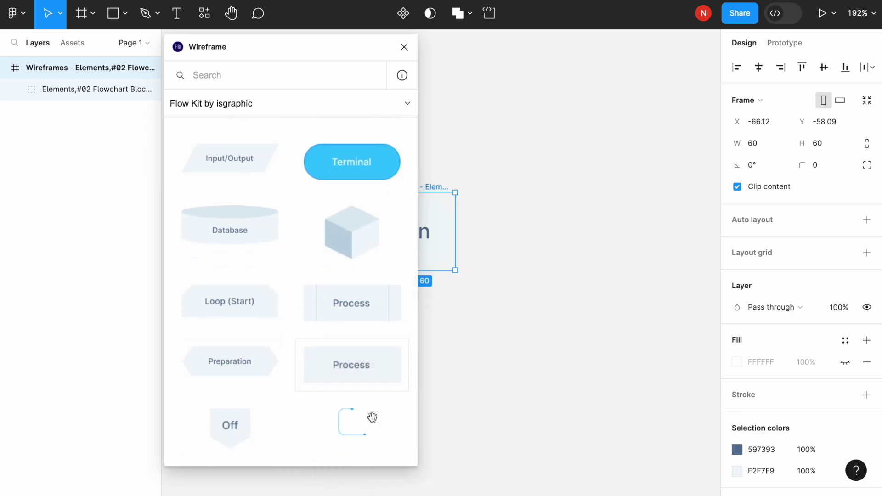
scroll(329, 425, down, 10)
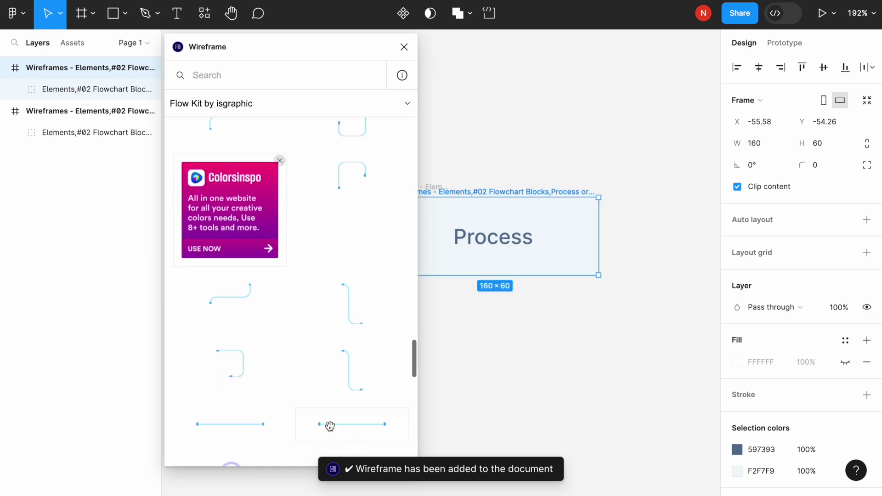
scroll(330, 426, down, 1)
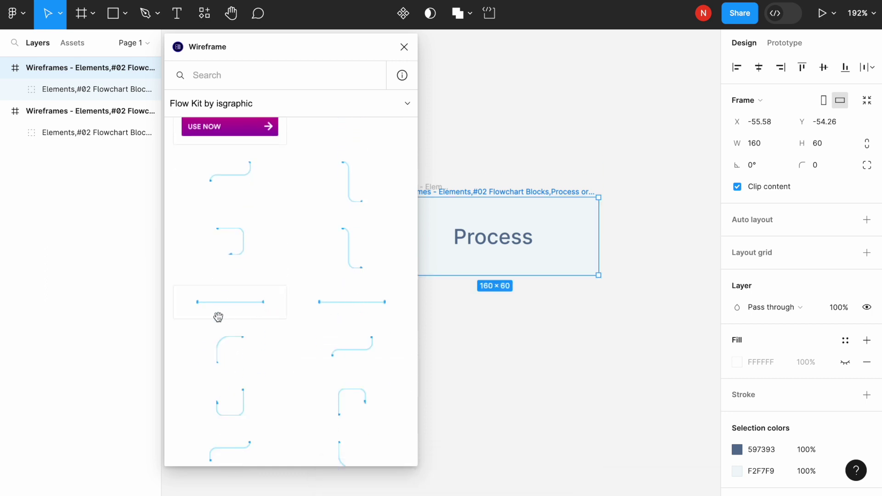
drag(231, 307, 541, 364)
Close the Wireframe panel and move the Process block right, clear of the On circle.
click(404, 47)
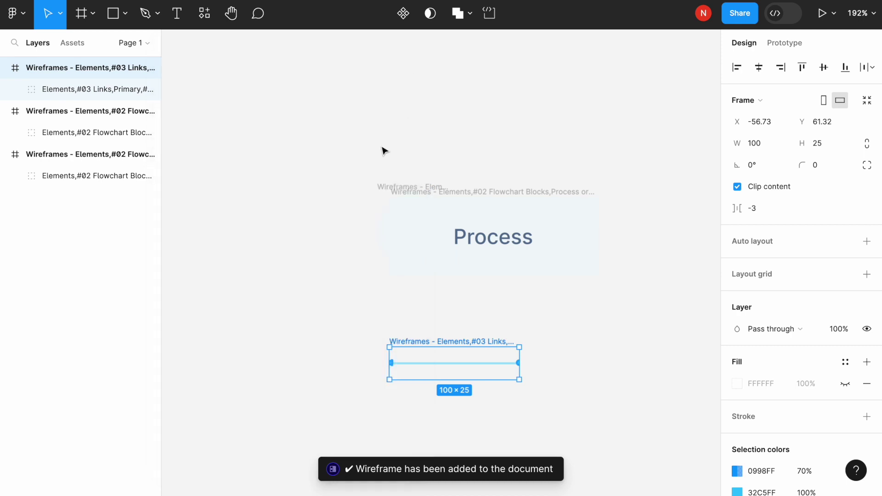
click(345, 239)
drag(450, 249, 594, 236)
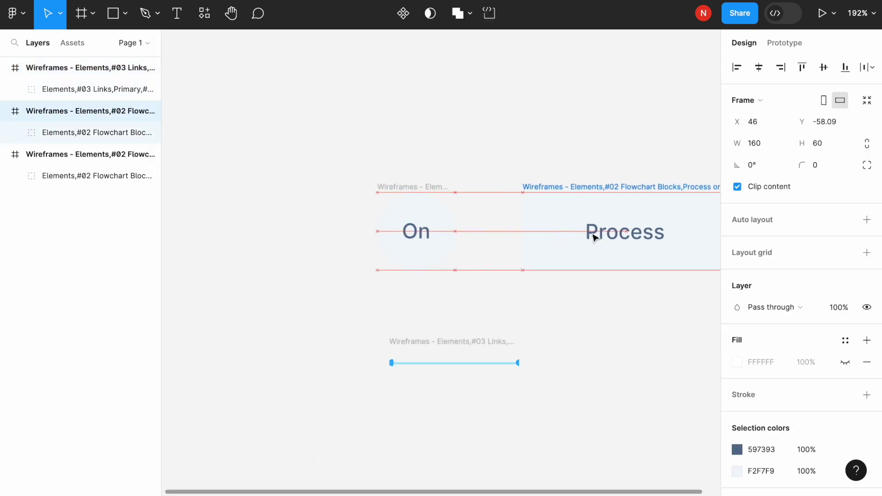
click(454, 145)
Set the page background colour to black (000000).
click(736, 94)
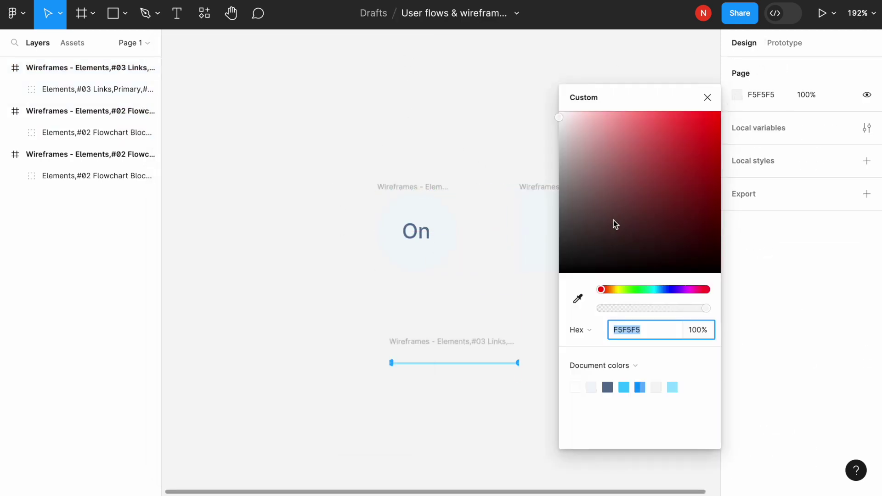
drag(613, 219, 505, 315)
click(319, 267)
Move the On circle left and delete its On label.
drag(411, 186, 300, 186)
double_click(315, 238)
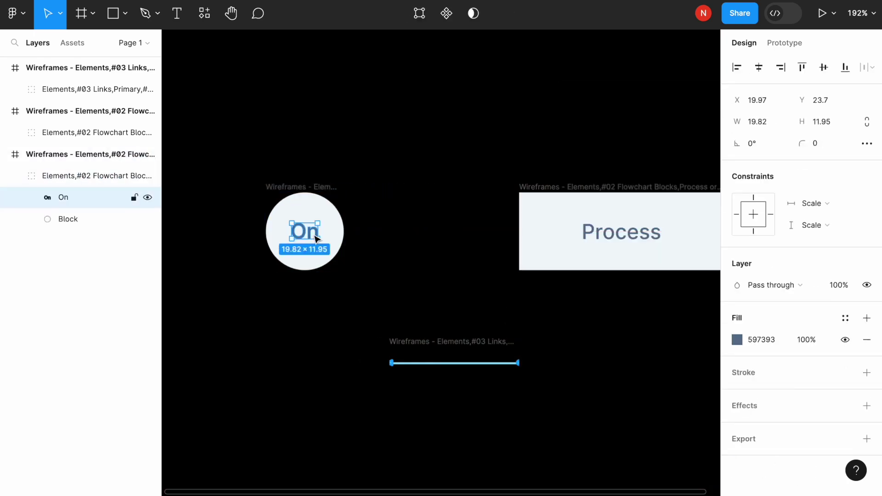
double_click(310, 239)
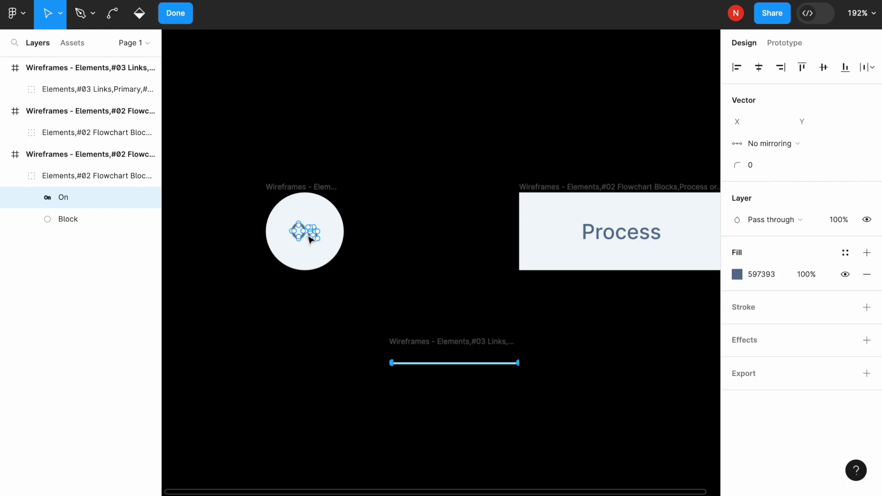
key(Escape)
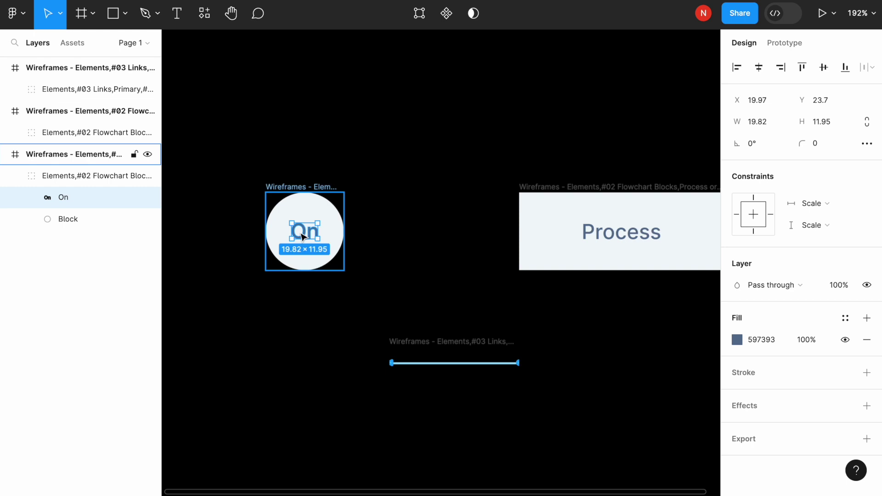
key(Delete)
Add an 'Entrance' text box inside the circle and fit it to the word.
click(178, 14)
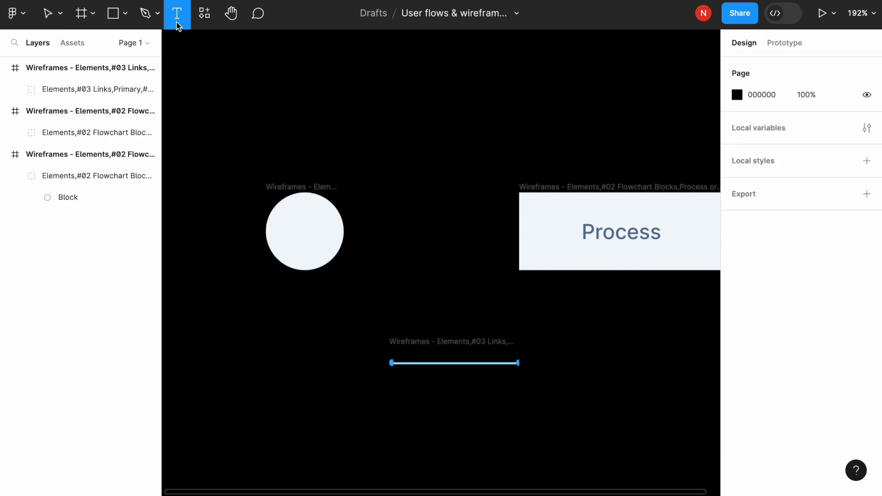
drag(282, 219, 328, 261)
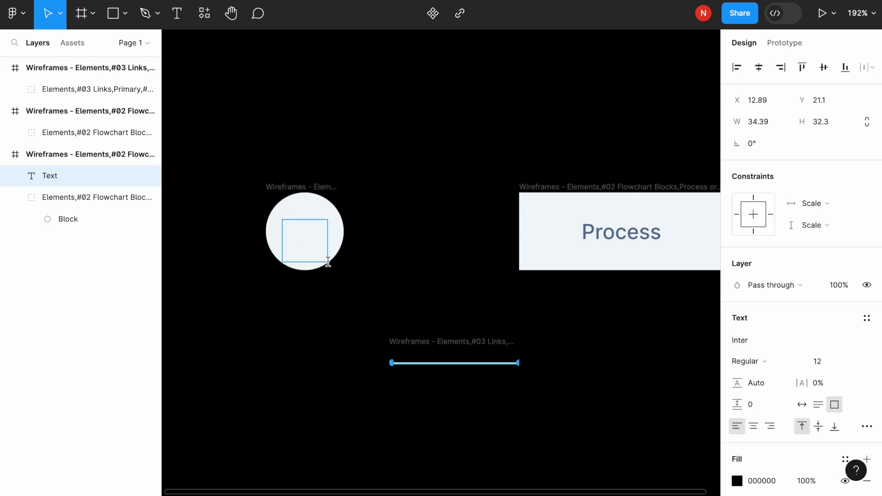
text(Entrance)
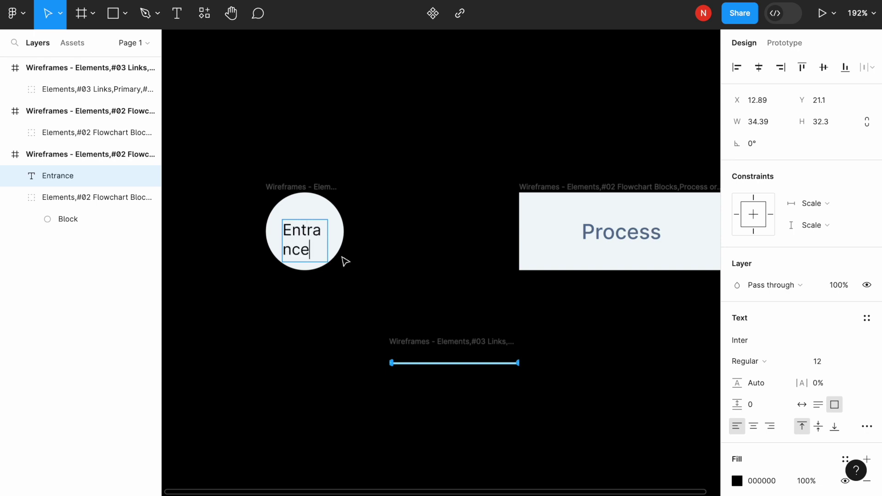
key(Escape)
drag(328, 239, 272, 234)
drag(320, 281, 313, 230)
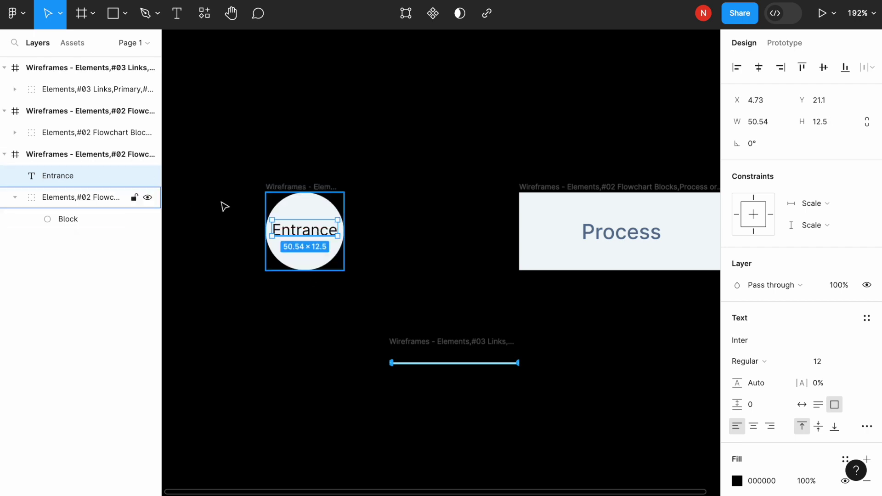
Move the Entrance circle up and place the Process block level beside it.
drag(281, 187, 285, 165)
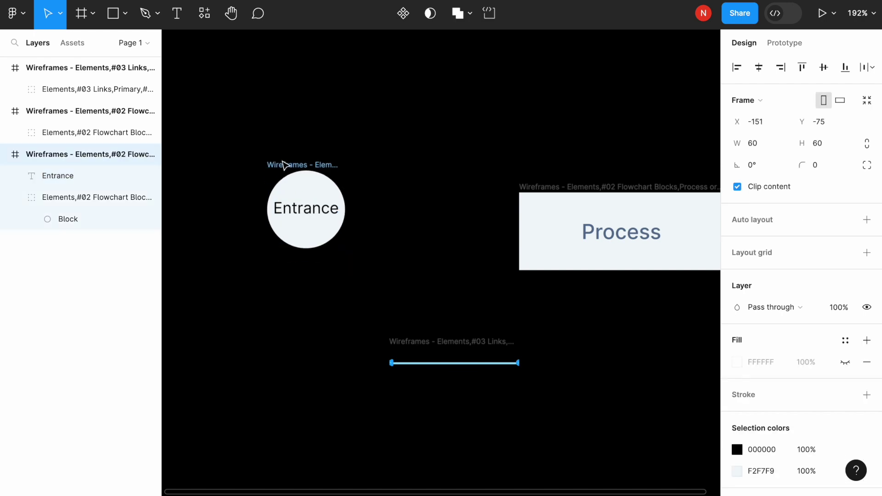
click(406, 303)
drag(542, 192, 446, 171)
Place the link line between Entrance and Process, moving Process right to make room.
click(505, 363)
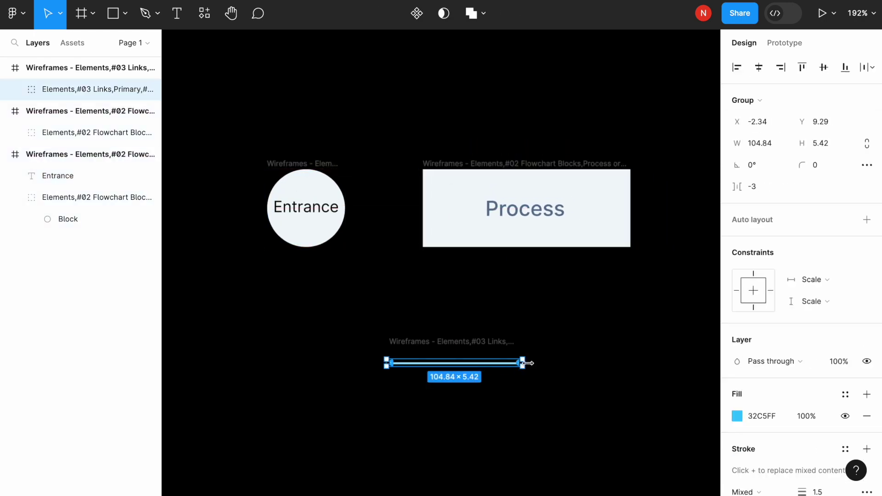
drag(528, 363, 292, 363)
key(ctrl+z)
click(413, 391)
drag(429, 364, 404, 215)
key(ctrl+z)
key(Escape)
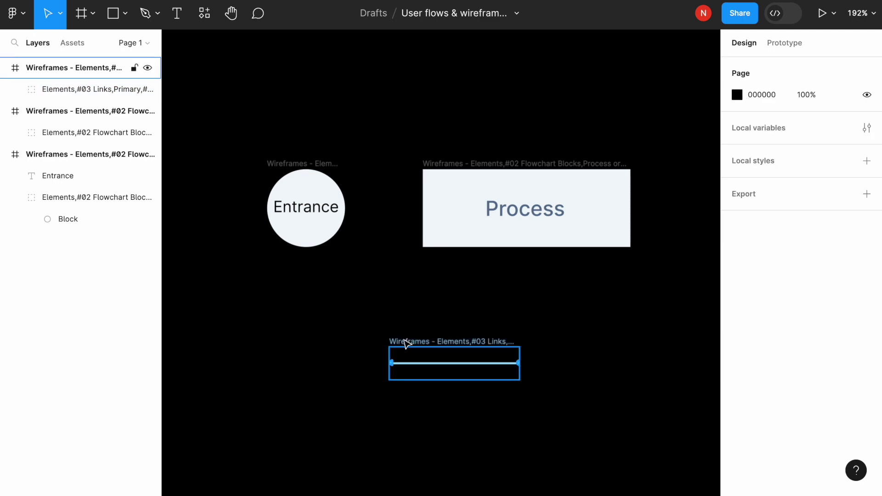
drag(406, 343, 376, 189)
drag(472, 165, 531, 164)
Delete the Process label and Alt-drag a copy of the Entrance label into the rectangle.
scroll(502, 140, right, 3)
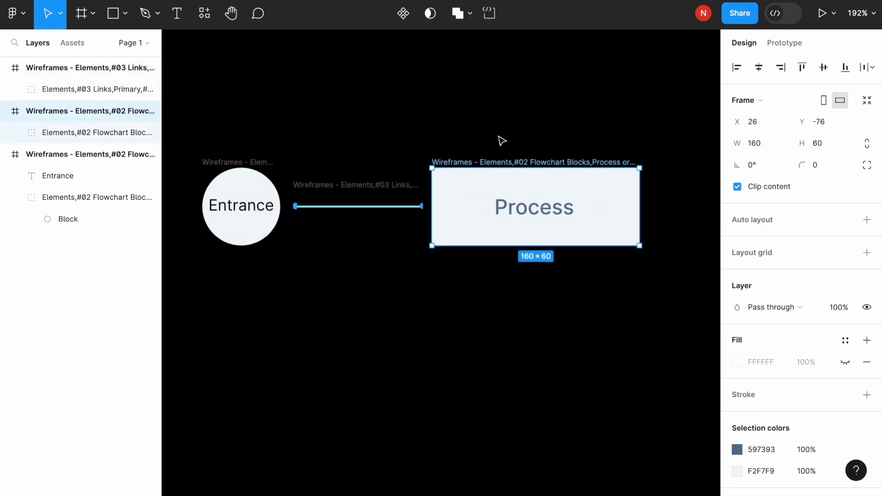
scroll(502, 140, right, 1)
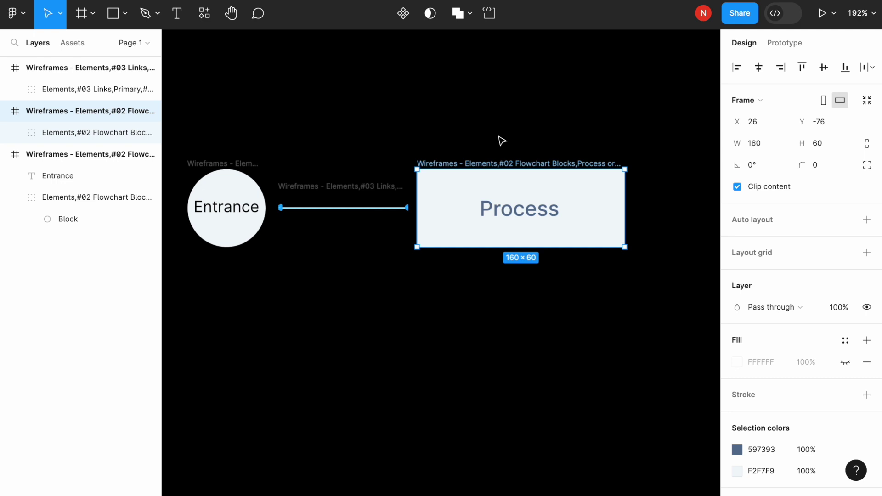
click(508, 220)
click(509, 213)
key(Delete)
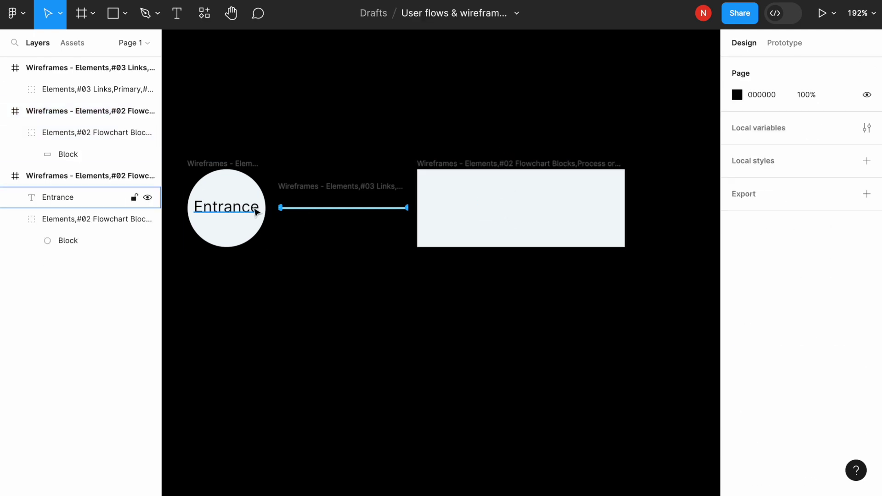
click(256, 211)
drag(256, 211, 511, 215)
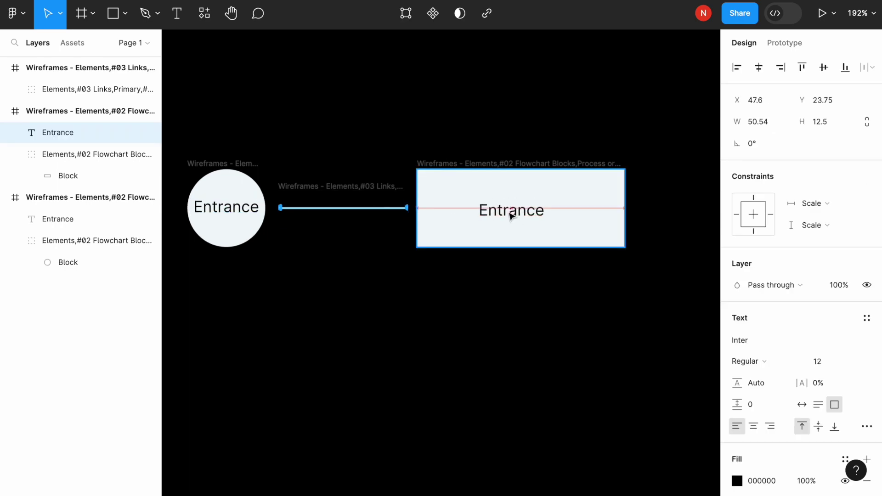
Retype the copied label as 'Select location' and centre it in the block.
double_click(508, 211)
text(Sele)
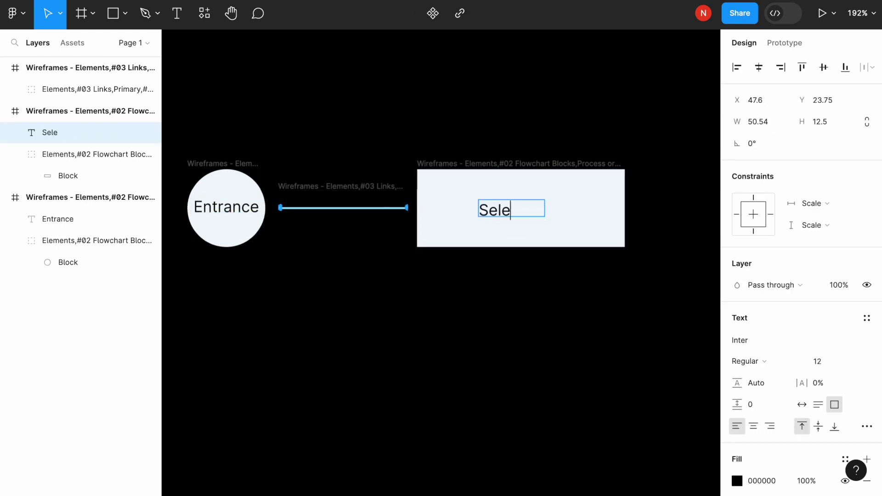
text(ct location)
key(Escape)
mouse_move(544, 208)
mouse_down()
mouse_move(597, 209)
mouse_move(538, 210)
mouse_up()
click(534, 275)
scroll(533, 275, down, 5)
Duplicate the connector and Select location block to the right.
scroll(583, 303, right, 3)
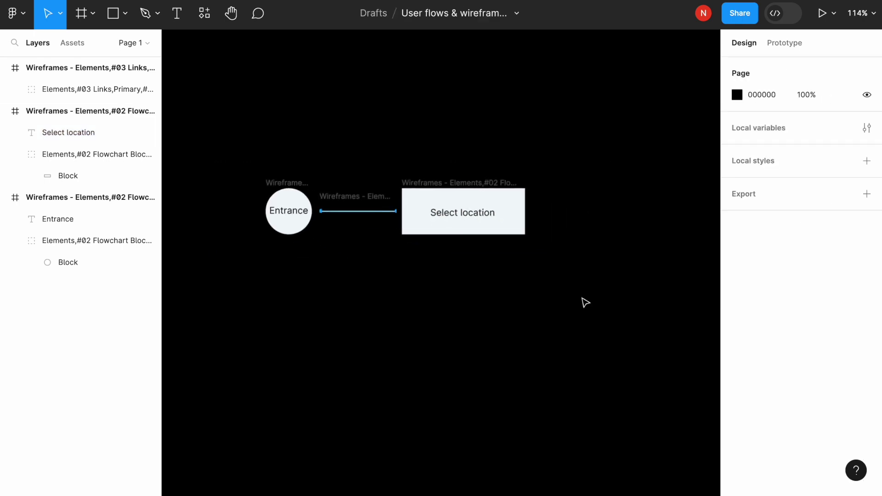
drag(582, 298, 364, 148)
drag(423, 206, 630, 210)
scroll(629, 211, right, 5)
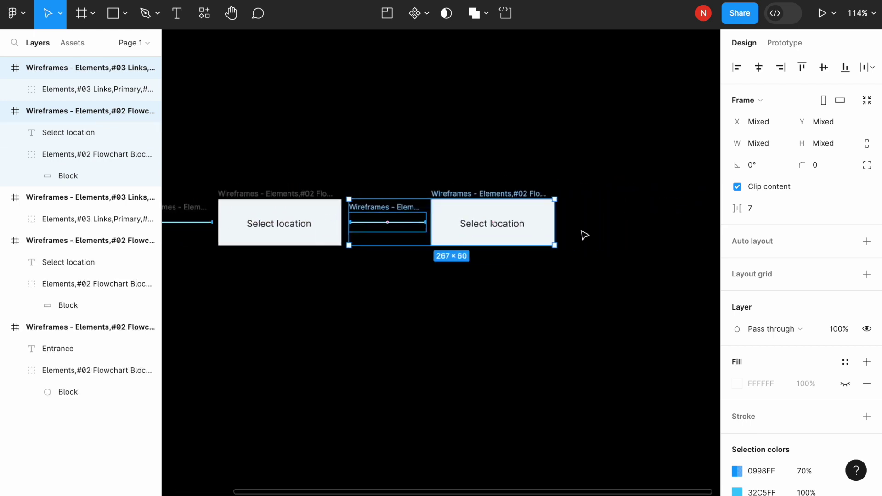
Retype the copied label as 'Filter barber shops', keeping it on one line.
double_click(514, 226)
double_click(512, 224)
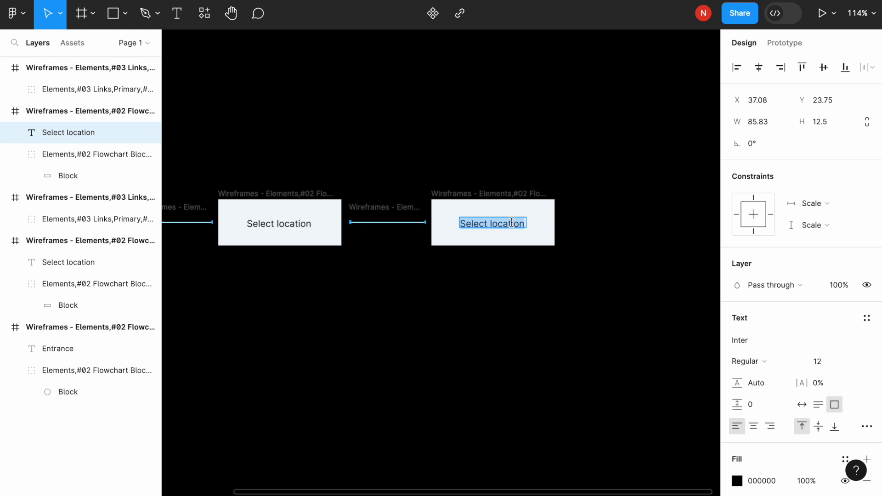
text(Filte)
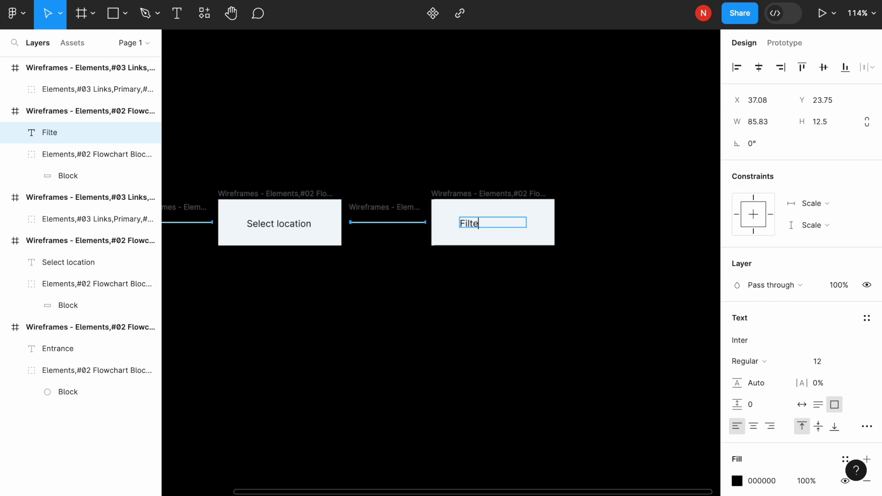
text(r bra)
key(BackSpace)
key(BackSpace)
key(BackSpace)
text(rber shop)
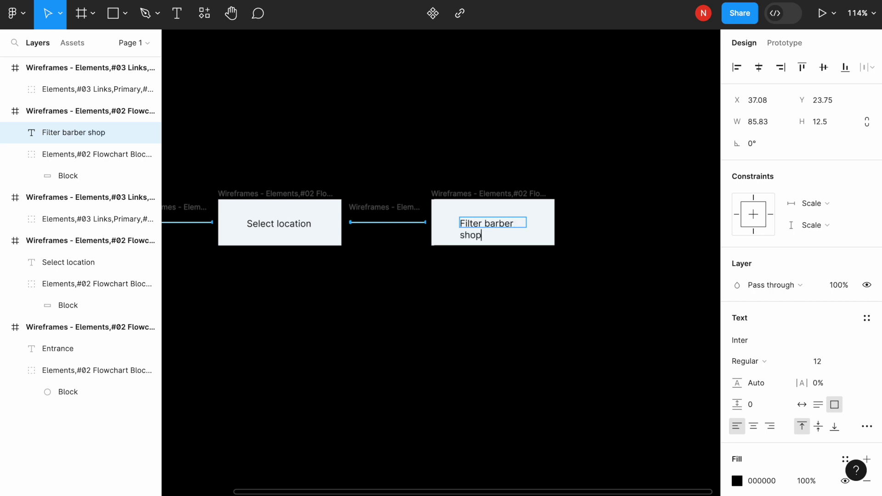
text(s)
key(Escape)
drag(528, 227, 547, 226)
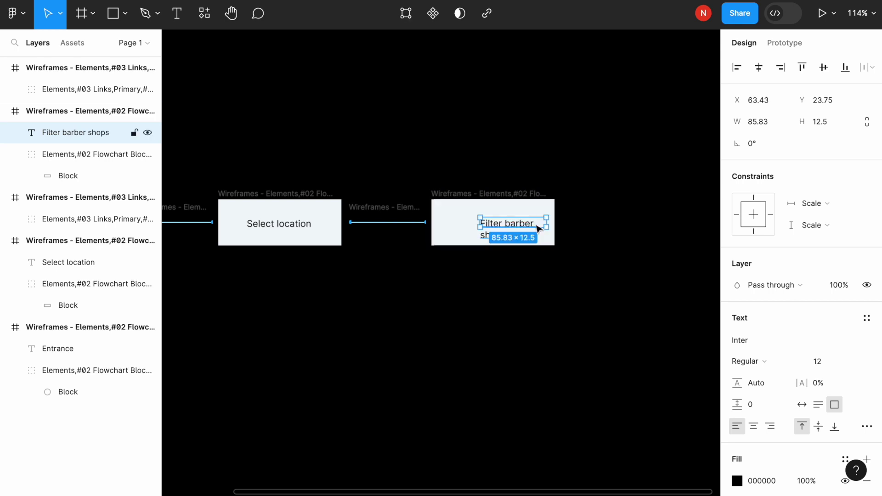
key(ctrl+z)
key(ctrl+z)
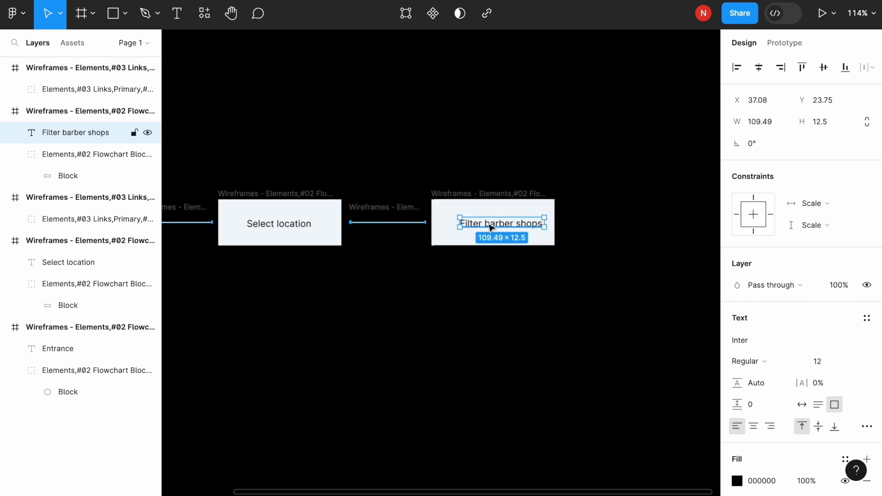
key(ctrl+z)
click(532, 279)
scroll(545, 262, down, 5)
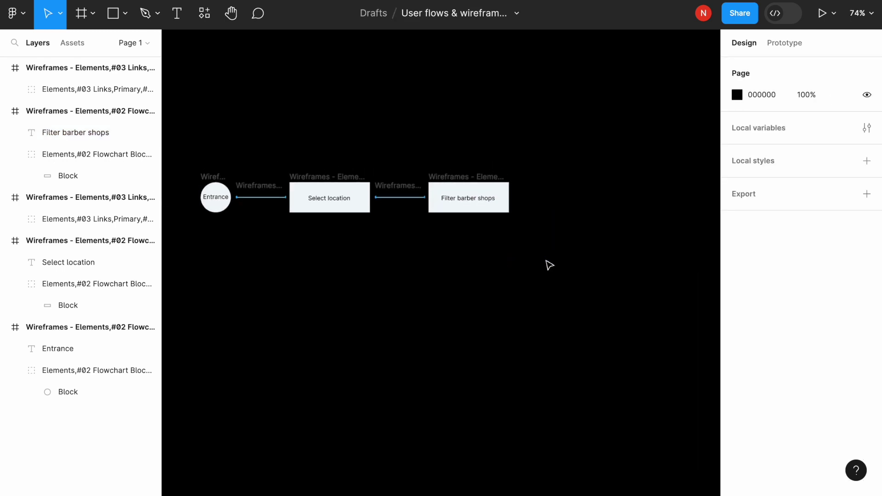
Duplicate the connector and Filter barber shops block to the right.
drag(571, 278, 403, 162)
scroll(407, 169, right, 5)
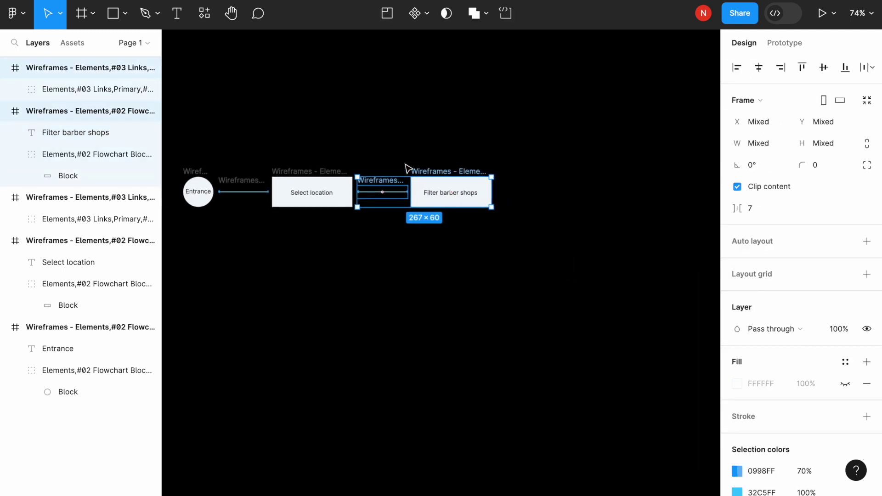
drag(228, 191, 368, 196)
Retype the copy as 'Choose visit date and time' and resize its text box to two lines.
double_click(362, 191)
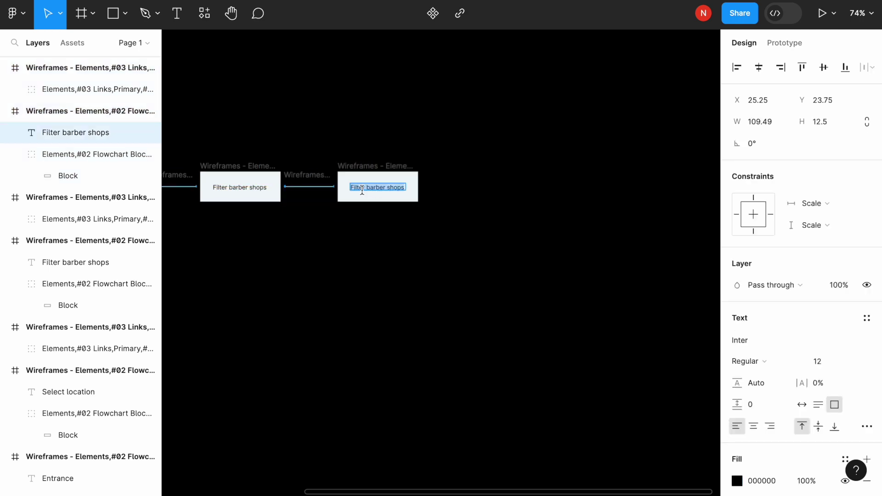
text(Choose visit)
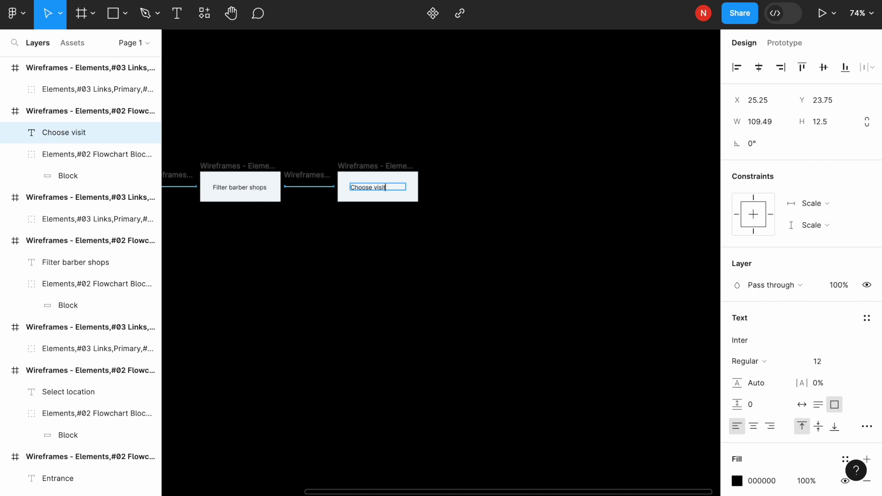
text( date and time)
key(Escape)
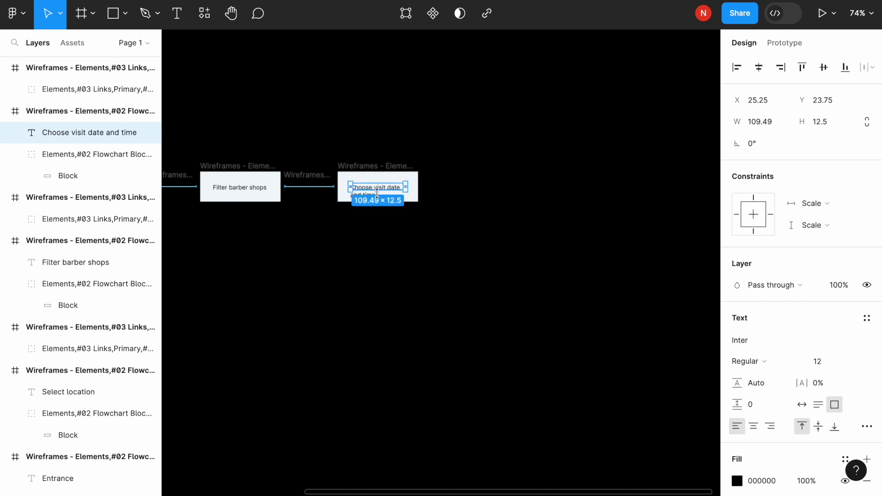
drag(409, 188, 416, 188)
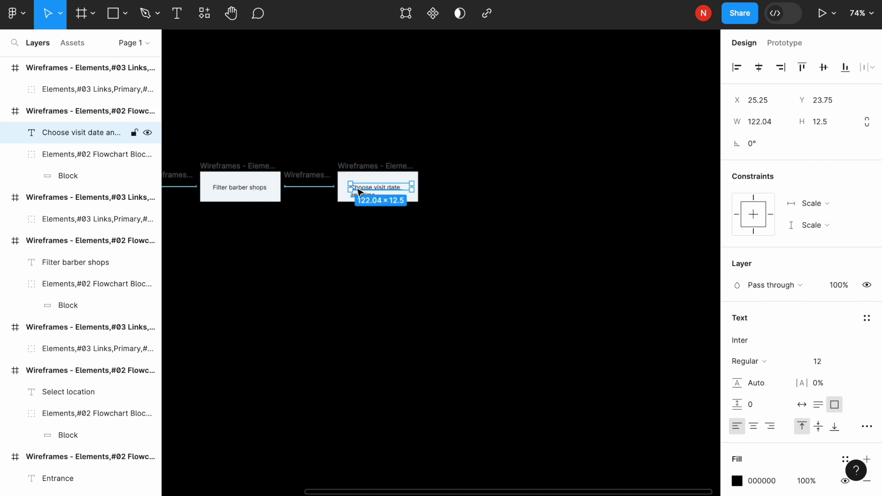
drag(347, 187, 340, 187)
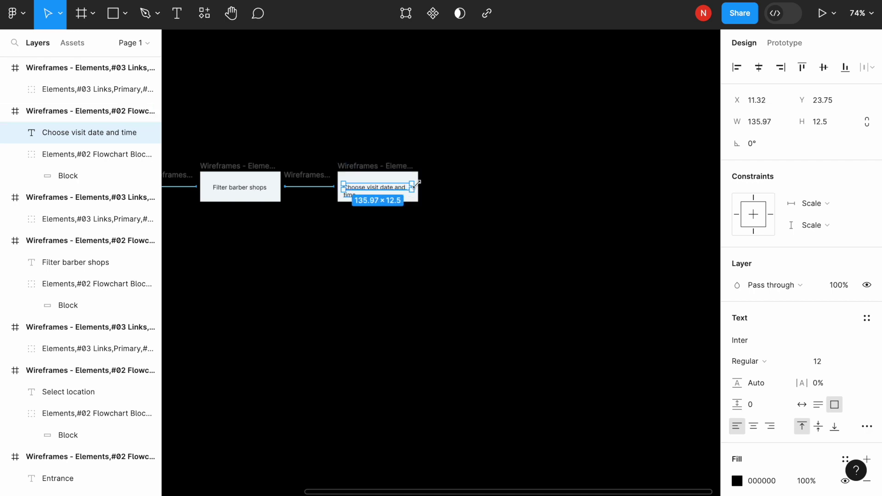
drag(415, 187, 415, 187)
mouse_move(386, 190)
mouse_down()
mouse_move(385, 199)
mouse_move(371, 191)
mouse_up()
scroll(369, 248, left, 1)
click(438, 242)
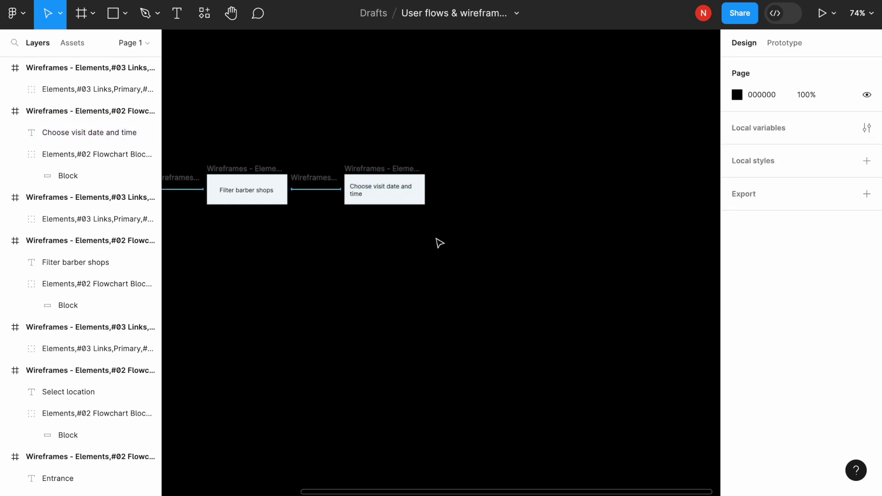
drag(461, 240, 328, 154)
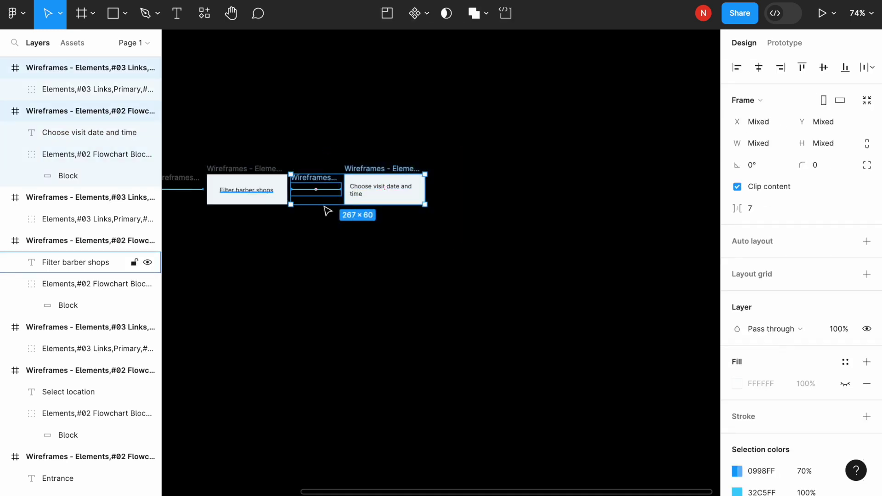
Centre-align the 'Choose visit date and time' label text.
double_click(358, 190)
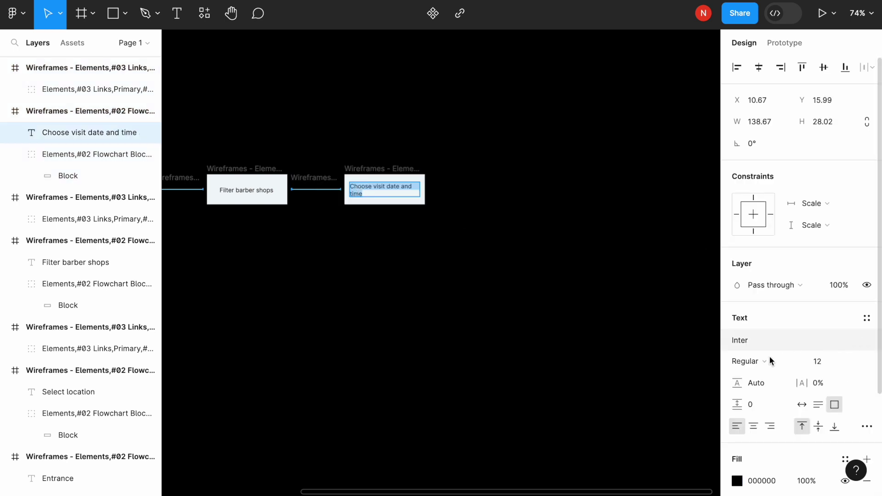
click(753, 426)
key(Escape)
scroll(466, 279, down, 2)
click(465, 279)
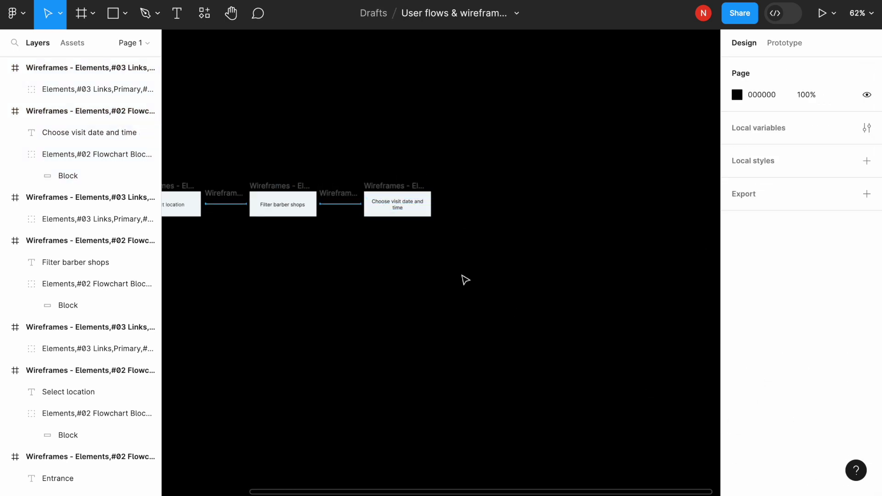
Duplicate the connector and block right, relabelled 'Selecting a barber from the list'.
drag(480, 265, 354, 172)
drag(377, 206, 492, 205)
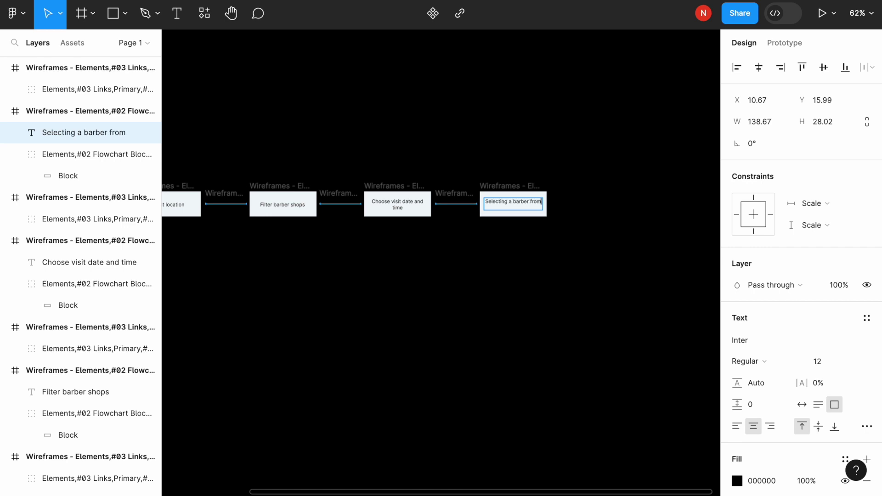
click(571, 274)
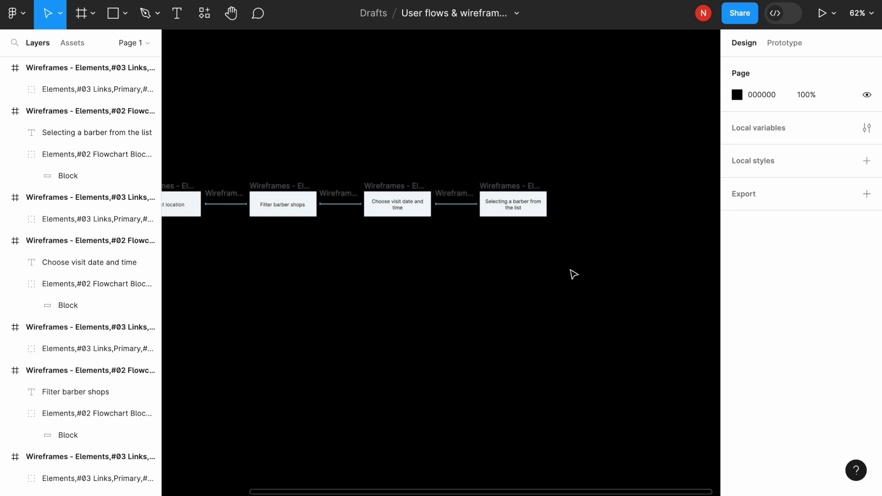
drag(589, 270, 460, 160)
scroll(459, 160, right, 6)
scroll(459, 159, down, 2)
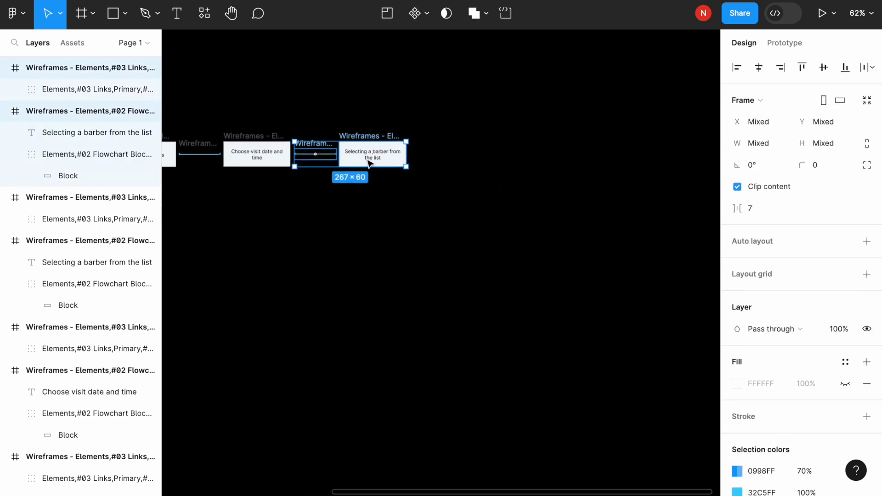
Add a linked copy labelled 'Providing details required for the visit'.
drag(370, 163, 479, 158)
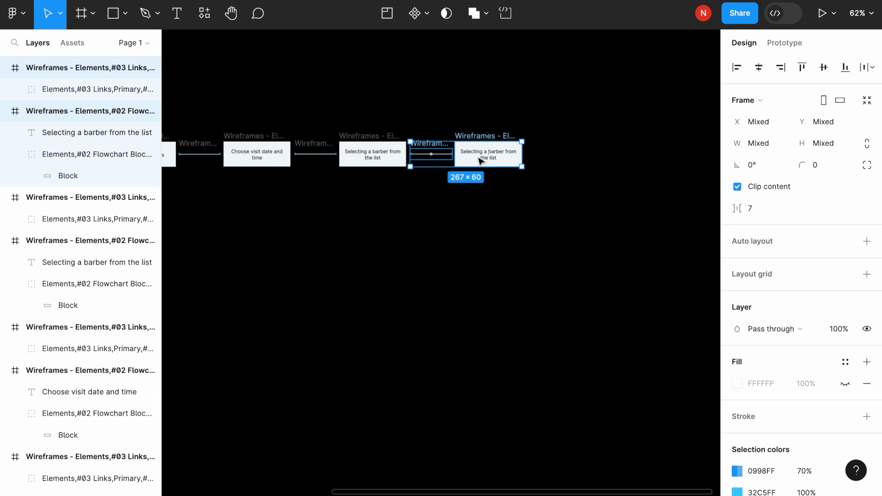
double_click(481, 155)
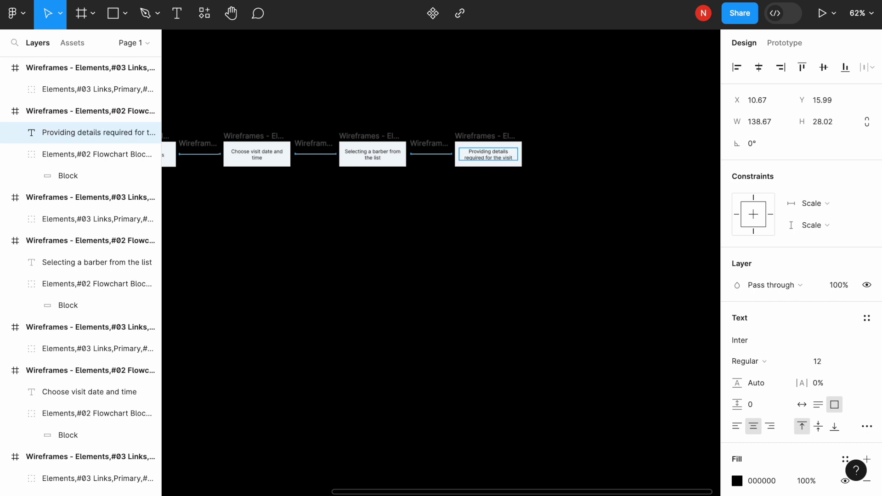
key(Escape)
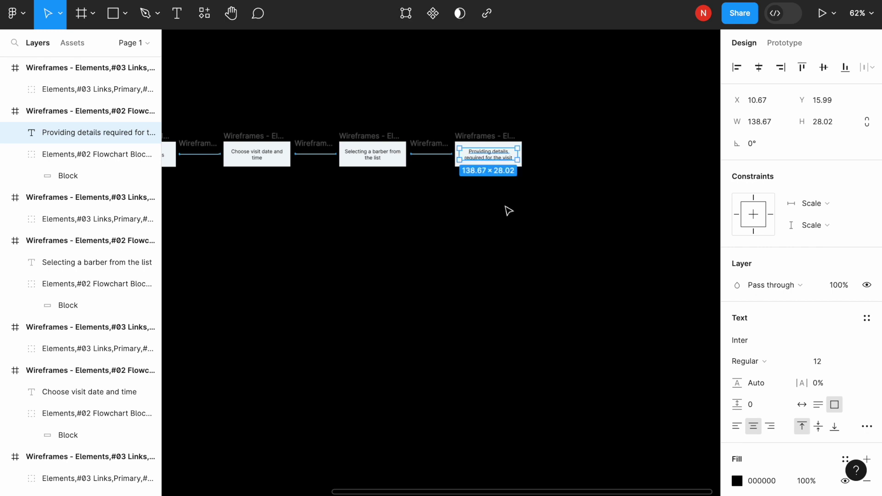
Add a final linked copy labelled 'Confirmation of our appointment'.
scroll(507, 208, right, 2)
drag(540, 220, 426, 114)
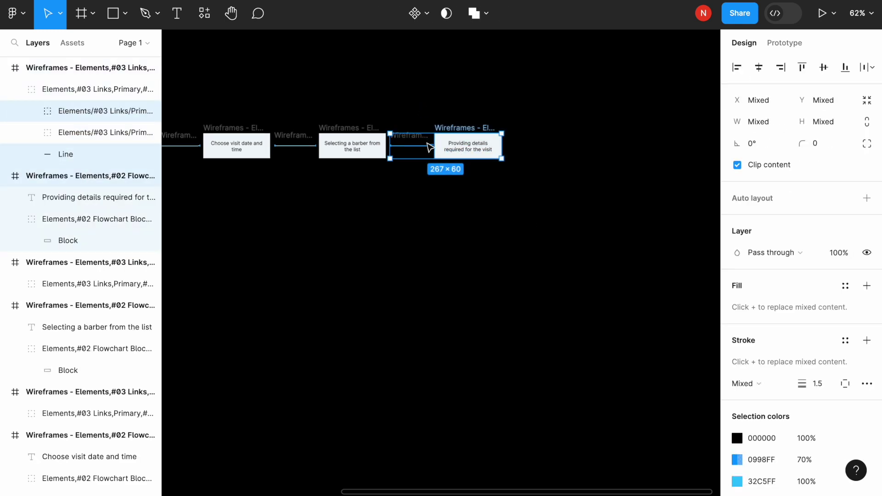
drag(457, 146, 573, 149)
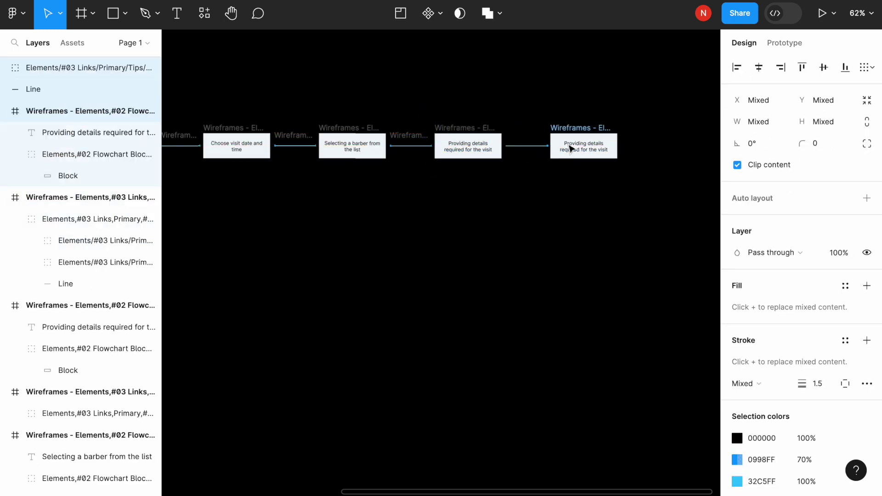
double_click(572, 145)
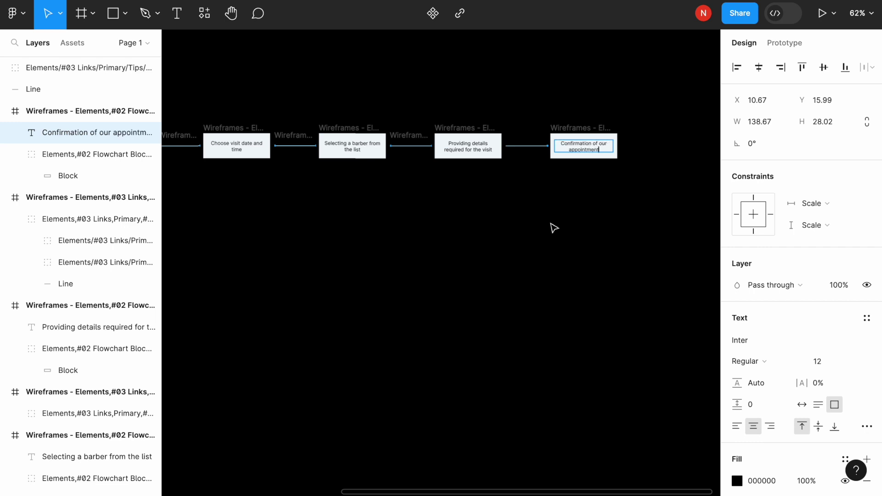
click(552, 238)
scroll(552, 238, down, 3)
Pan and zoom to about 98% on Entrance, Select location and Filter barber shops.
scroll(552, 238, left, 2)
scroll(552, 238, down, 1)
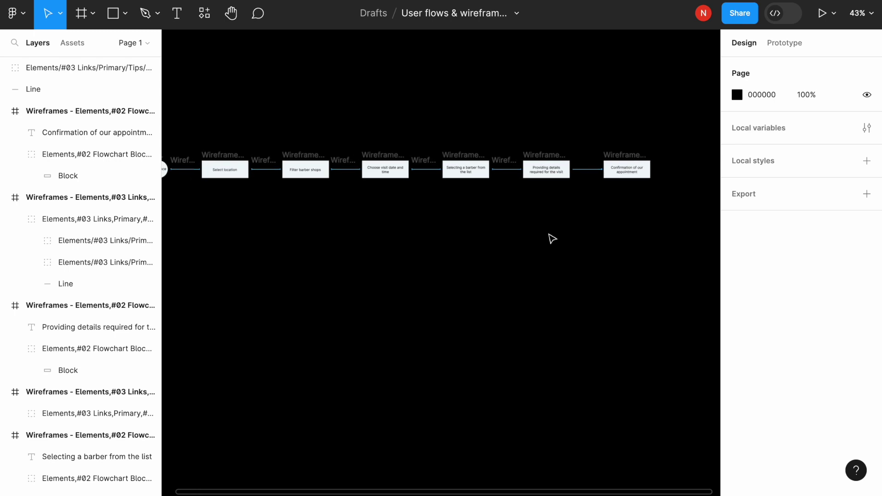
scroll(552, 238, left, 2)
scroll(552, 239, up, 1)
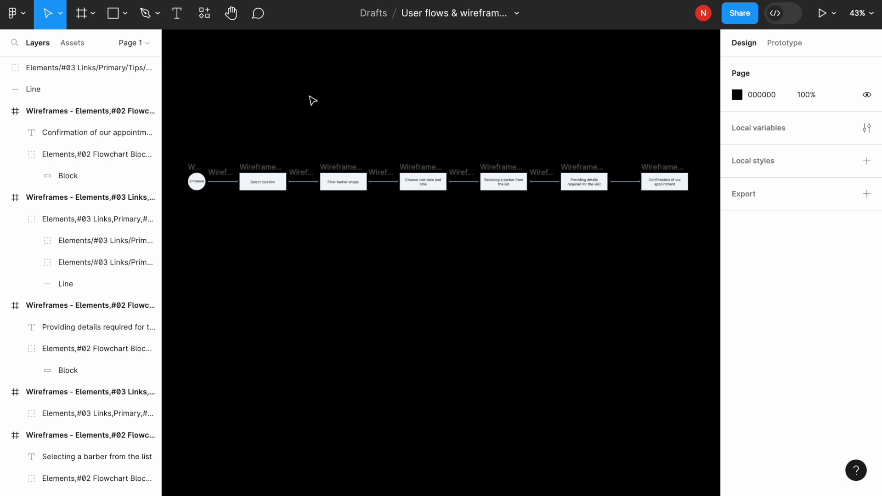
scroll(313, 101, left, 3)
scroll(312, 100, up, 1)
scroll(309, 161, down, 2)
scroll(310, 161, left, 1)
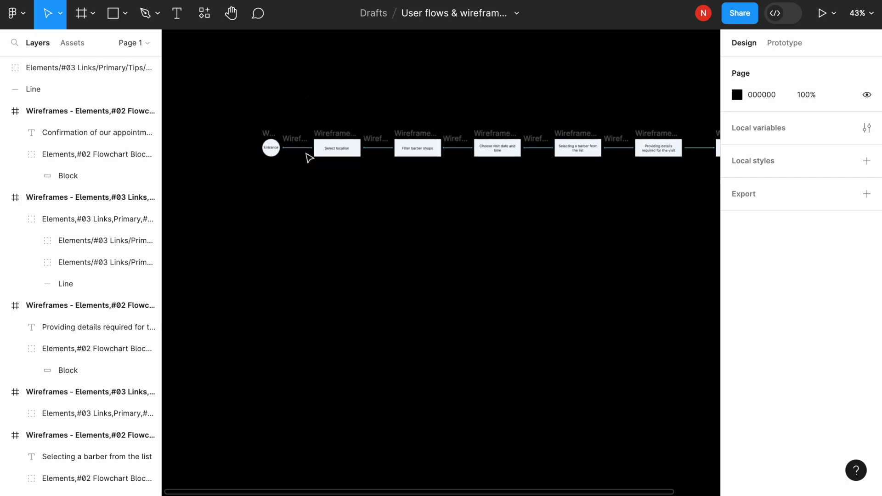
ctrl+scroll(330, 144, up, 5)
scroll(331, 142, down, 1)
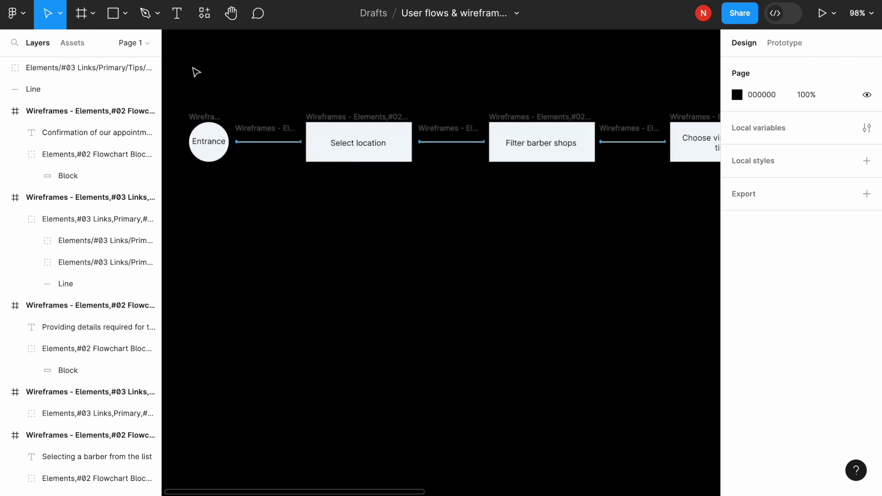
click(13, 13)
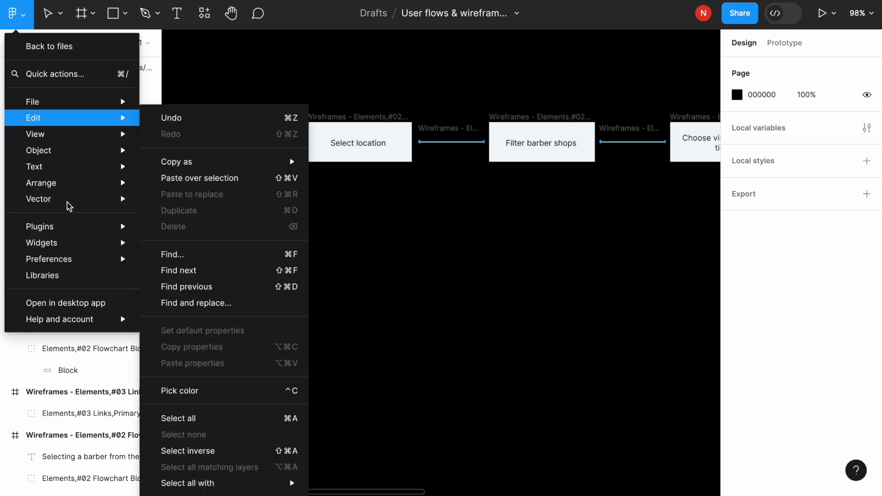
Launch the Wireframe plugin and show its kit list, with Flow Kit by isgraphic selected.
mouse_move(76, 230)
click(170, 226)
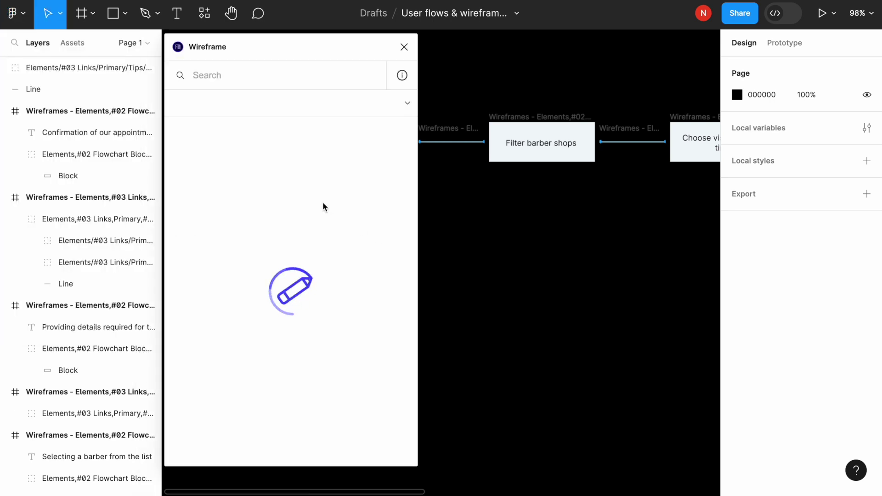
click(381, 103)
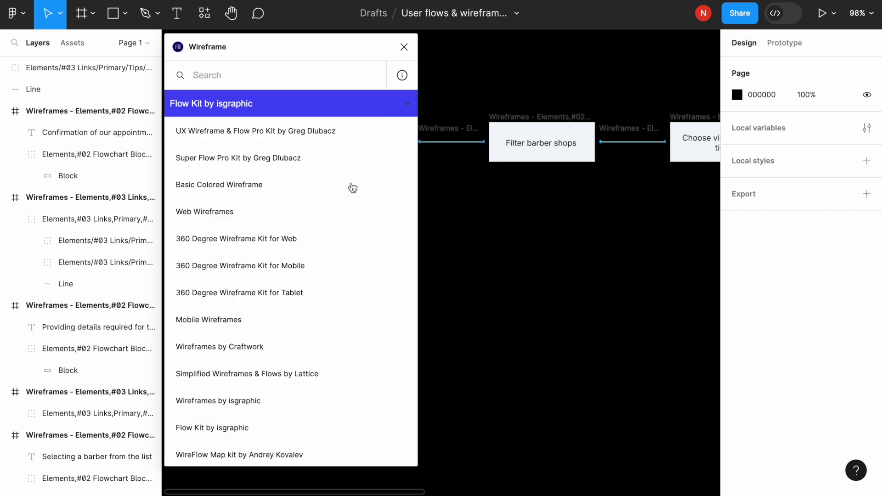
scroll(340, 209, down, 1)
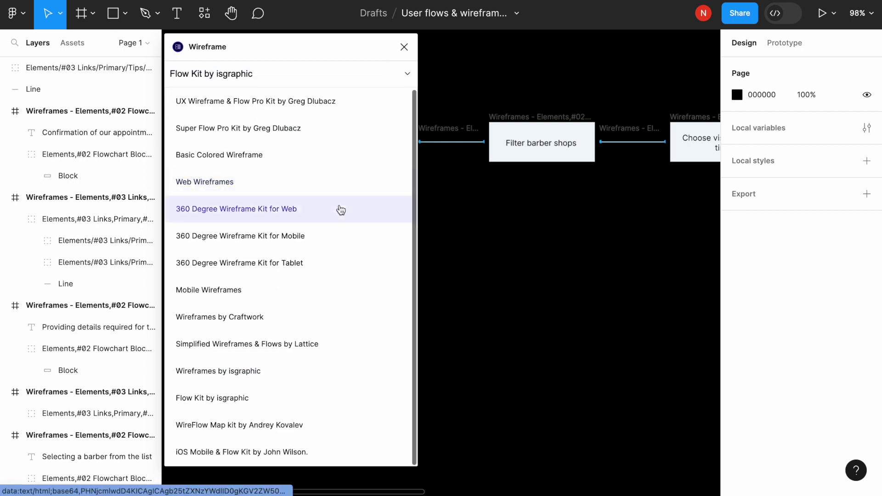
Switch the plugin to the WireFlow Map kit by Andrey Kovalev and browse its templates.
click(305, 425)
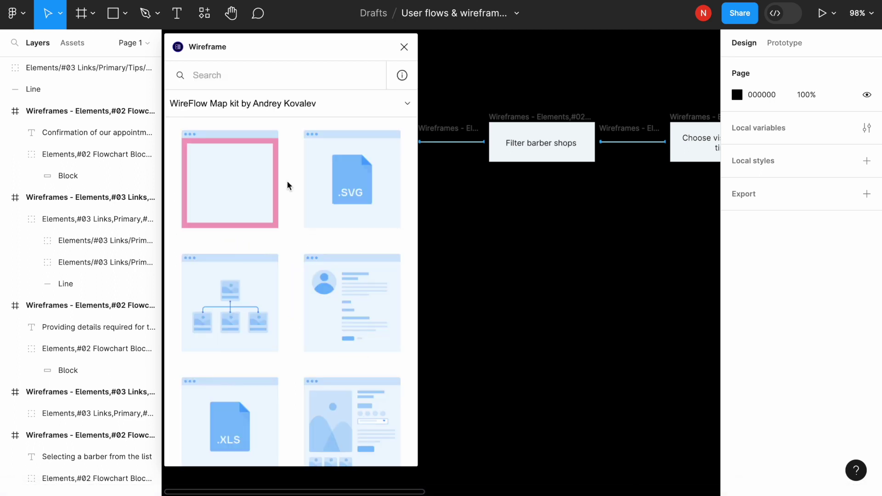
scroll(294, 185, down, 3)
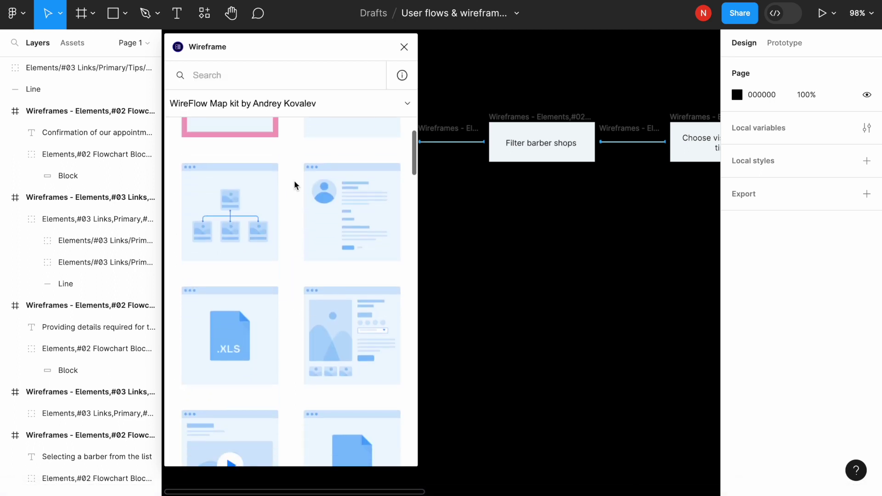
scroll(294, 184, down, 2)
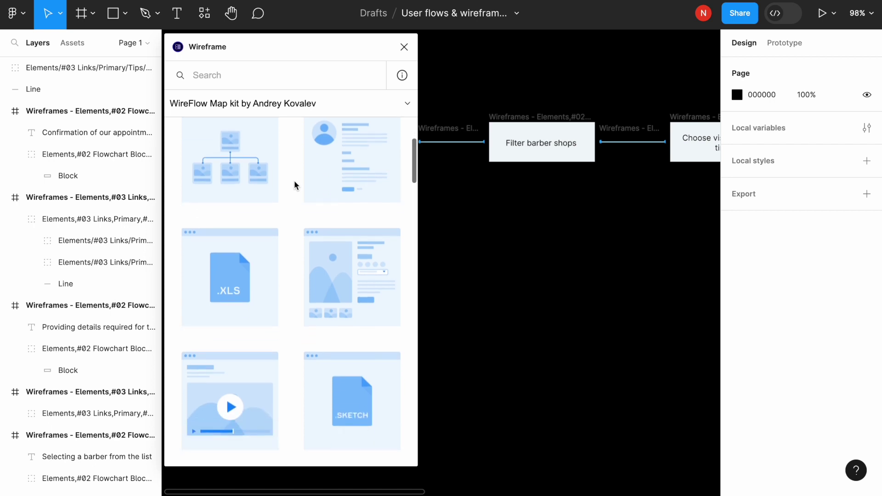
scroll(519, 235, left, 5)
scroll(519, 235, up, 2)
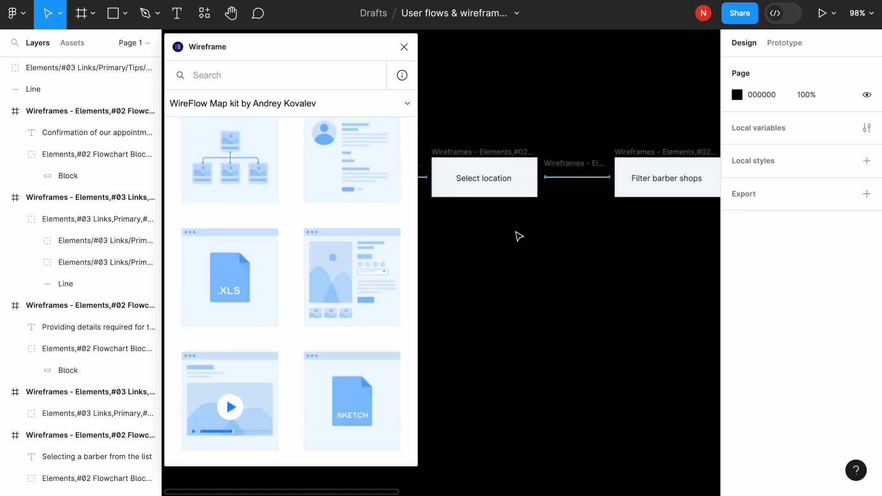
scroll(518, 235, left, 5)
scroll(481, 241, right, 3)
scroll(481, 241, up, 1)
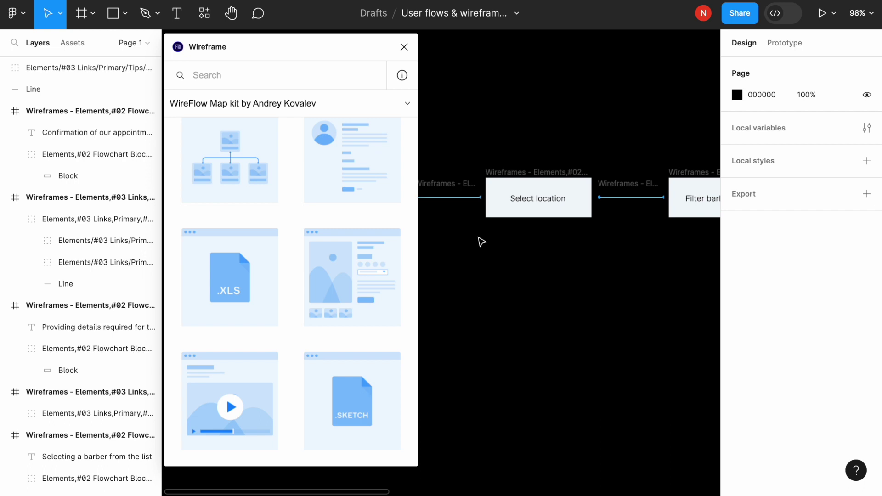
scroll(281, 263, down, 6)
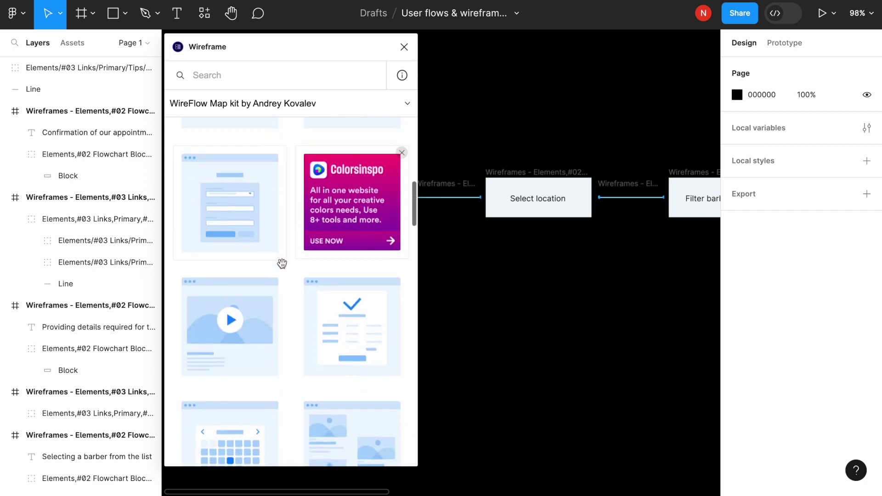
Scroll down to the map-style contacts template and drag it onto the canvas.
scroll(281, 263, down, 8)
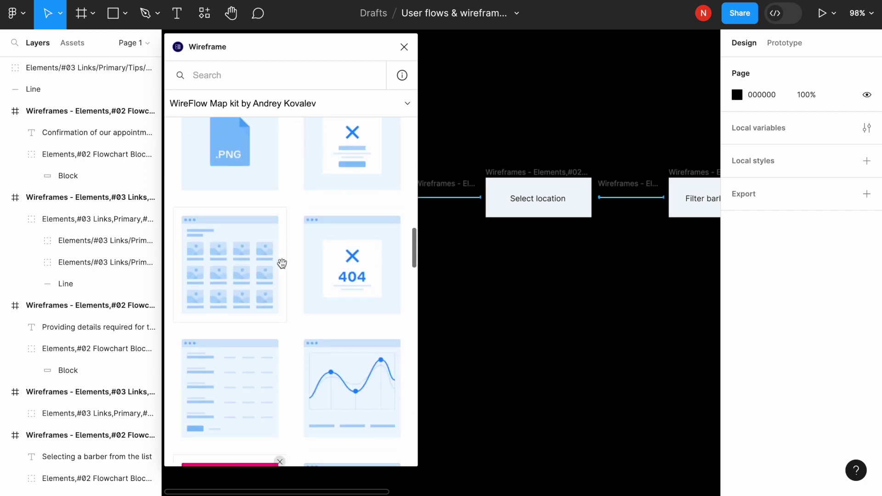
scroll(281, 263, down, 8)
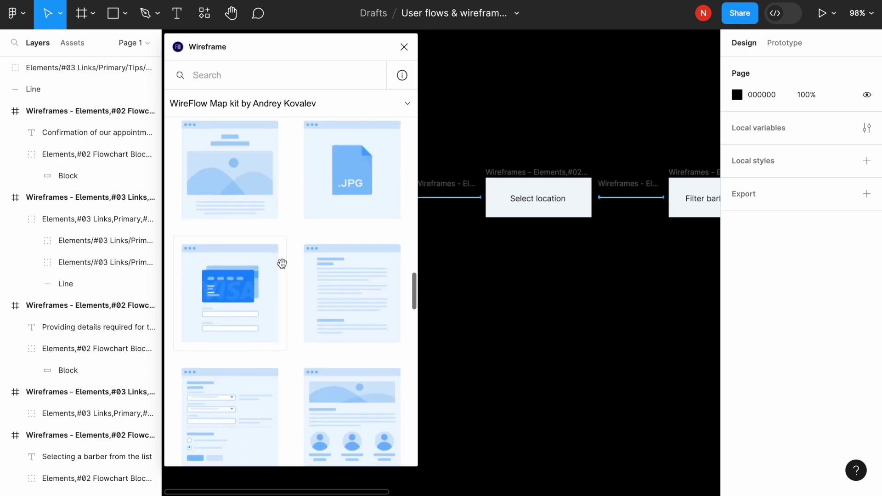
scroll(281, 263, down, 8)
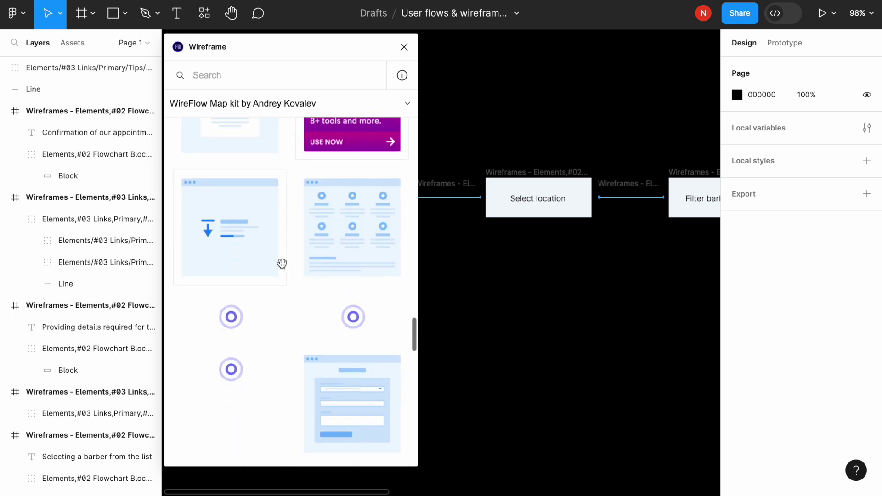
scroll(282, 265, down, 8)
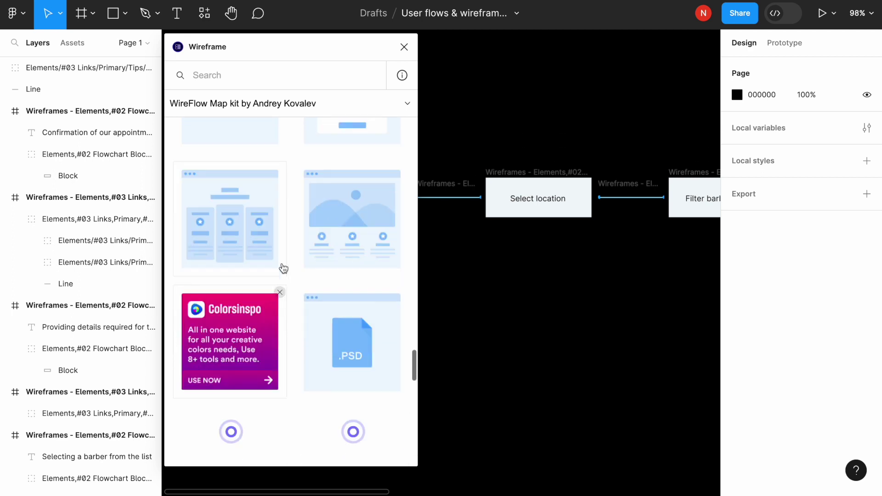
scroll(282, 263, down, 8)
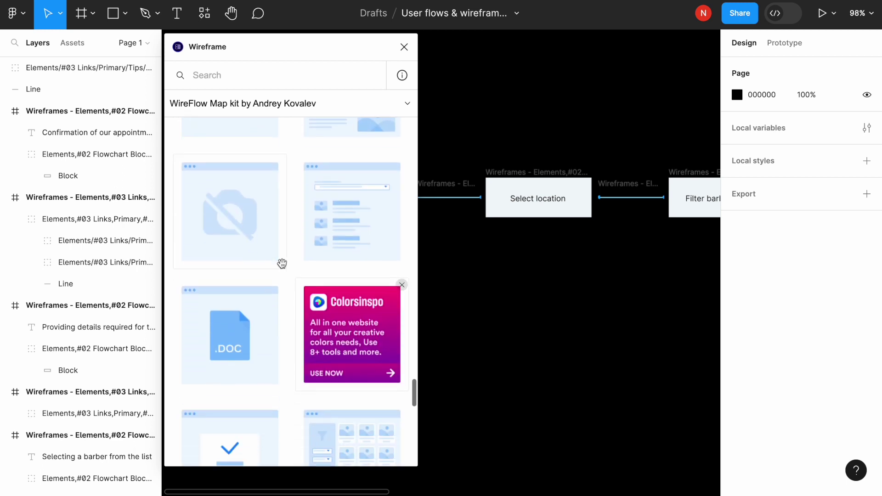
scroll(281, 265, down, 8)
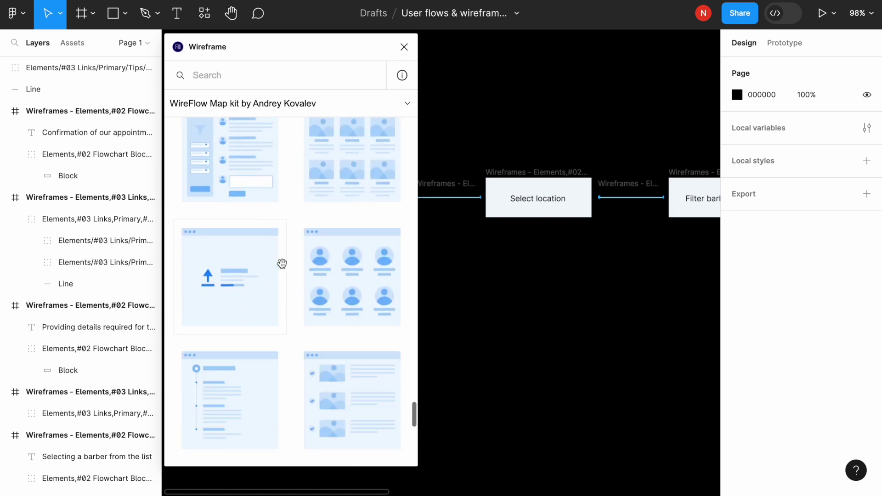
scroll(282, 263, down, 8)
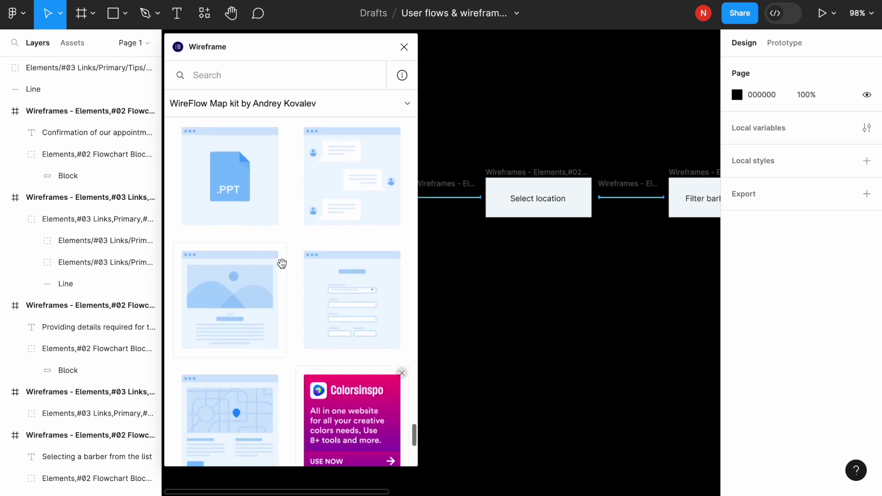
scroll(282, 263, down, 2)
drag(236, 256, 537, 277)
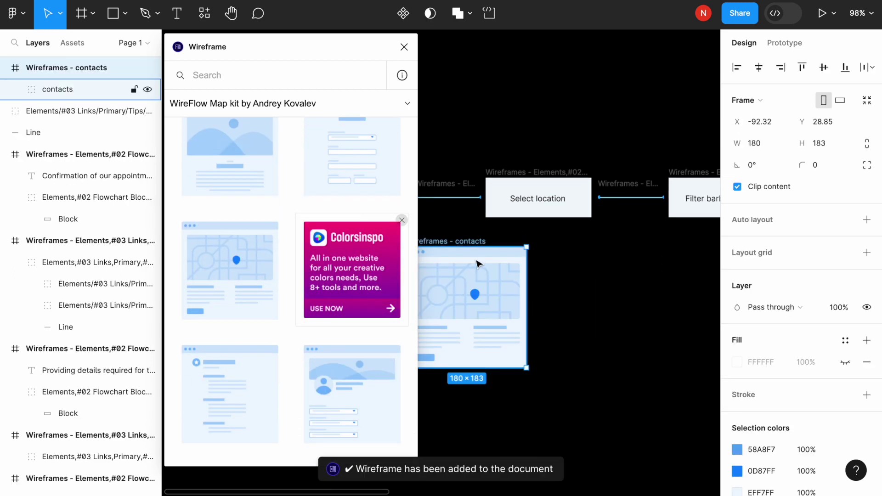
Position the contacts wireframe under the Select location step.
drag(476, 264, 543, 258)
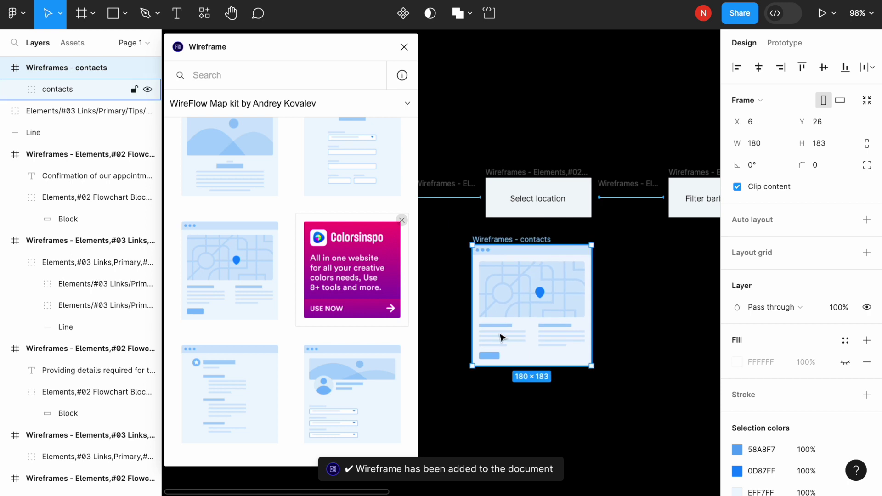
scroll(501, 337, right, 2)
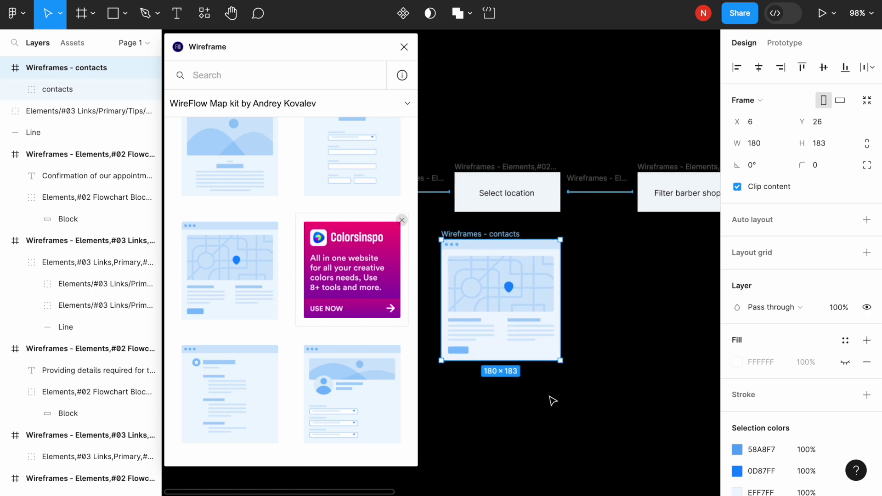
scroll(550, 396, right, 3)
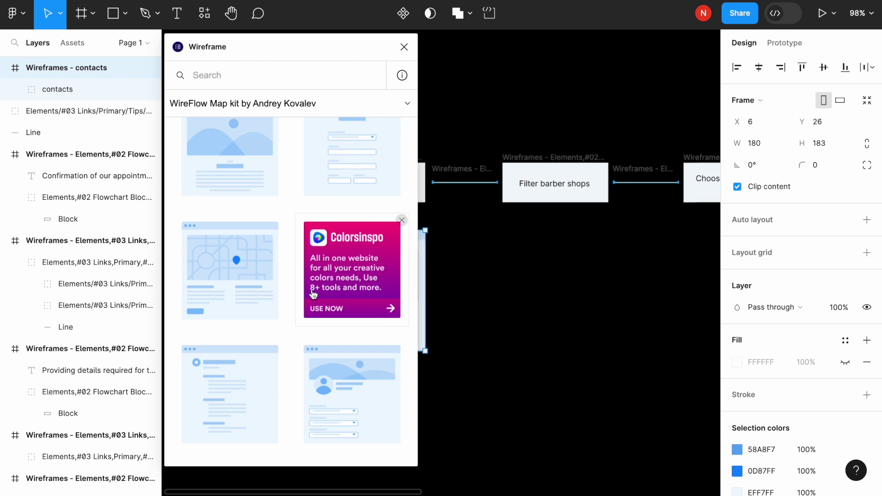
Add a feed-style list wireframe and place it under Filter barber shops.
scroll(312, 294, down, 5)
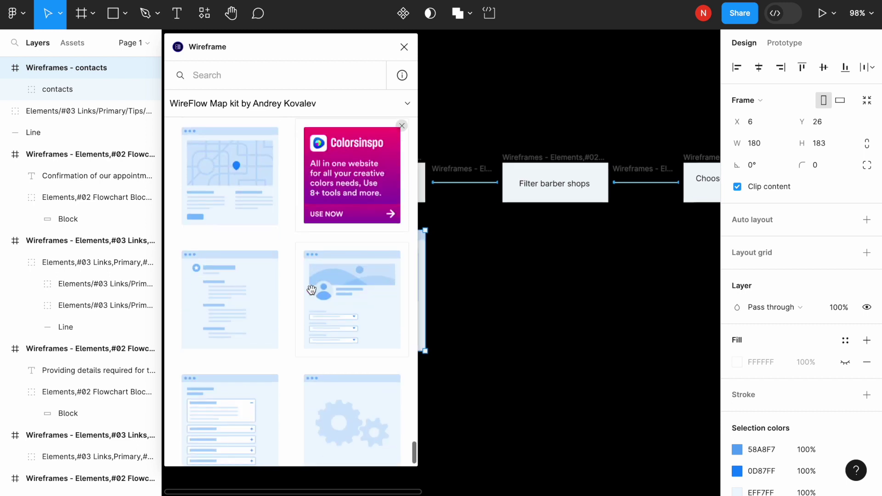
scroll(311, 290, down, 15)
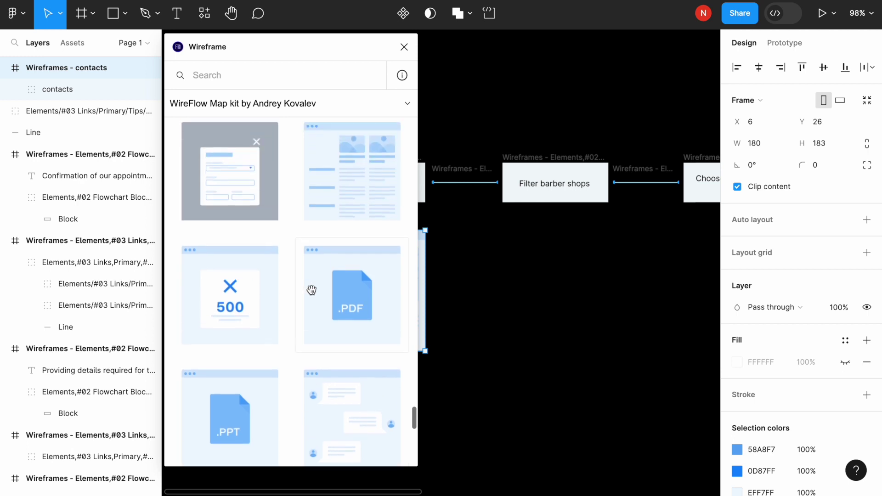
scroll(312, 289, up, 8)
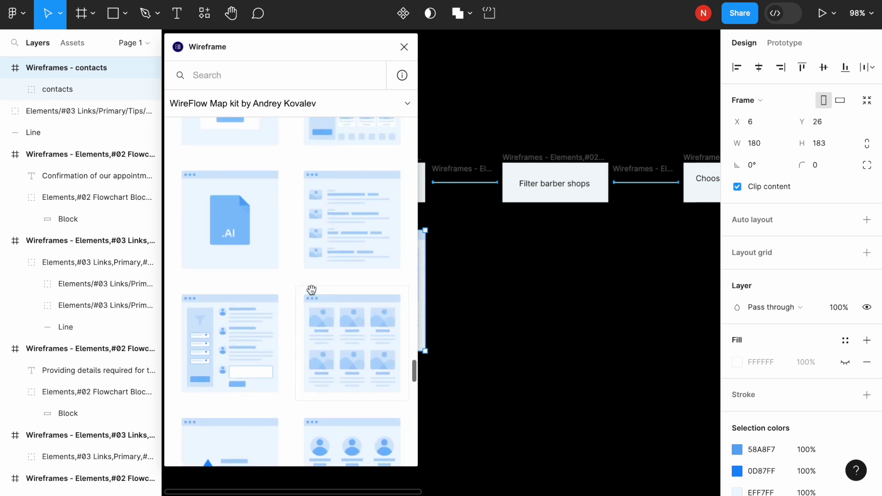
drag(231, 338, 570, 292)
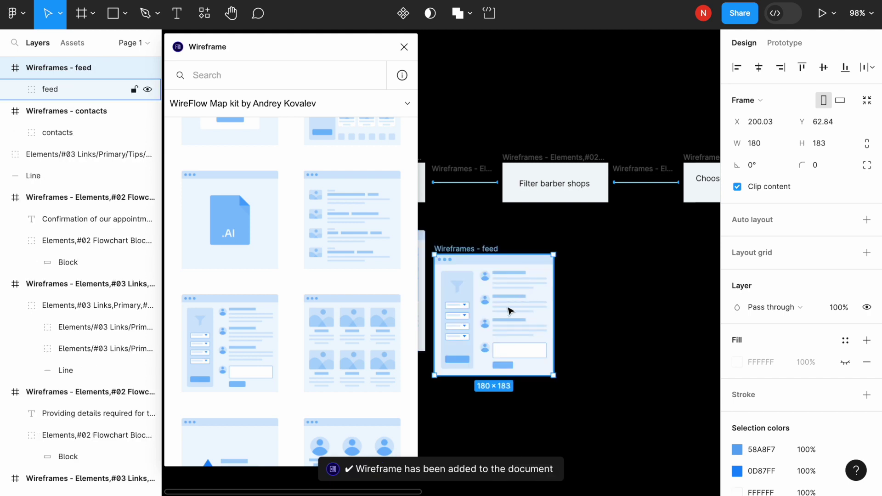
drag(507, 310, 570, 287)
key(Escape)
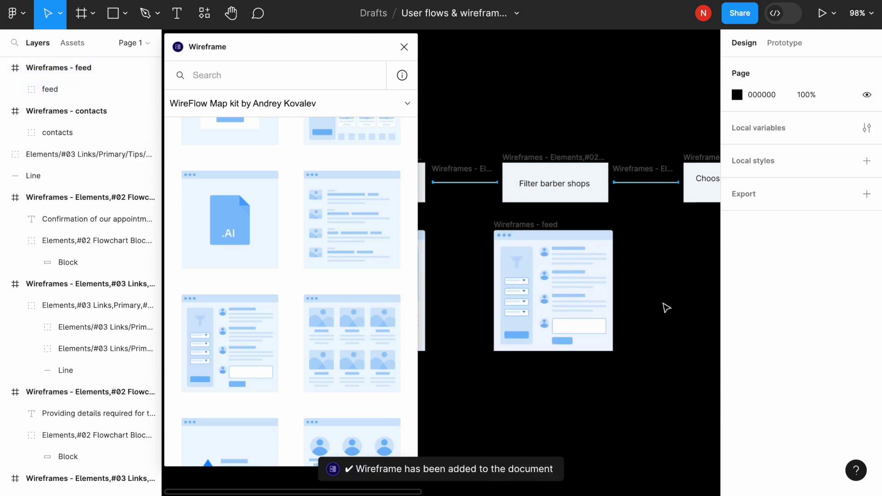
Scroll the WireFlow Map template list back up to the calendar template.
scroll(665, 307, right, 5)
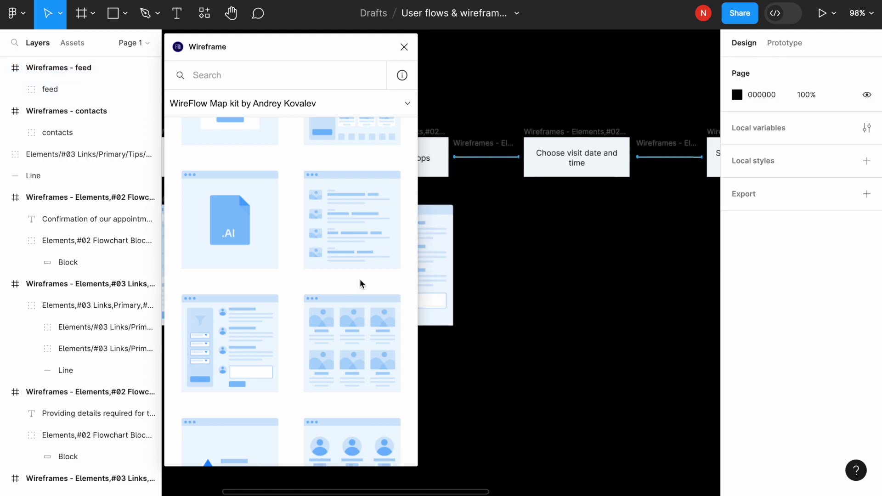
scroll(360, 278, up, 5)
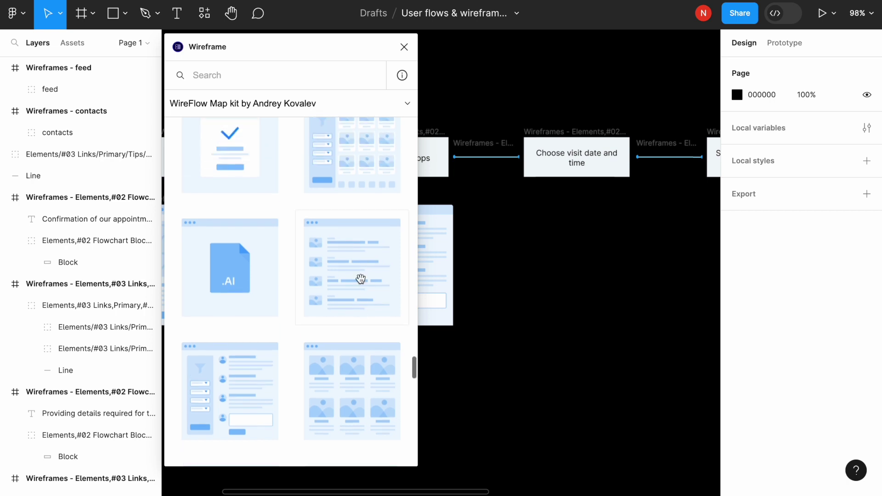
scroll(361, 281, up, 10)
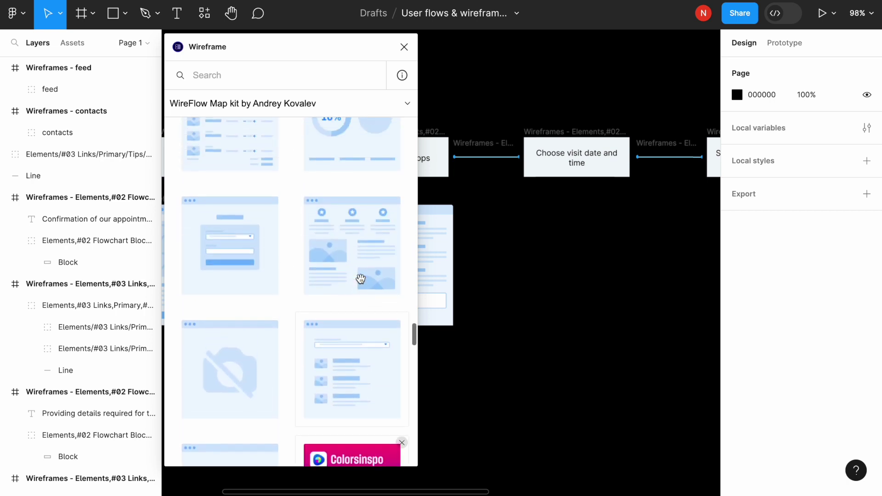
scroll(361, 279, up, 15)
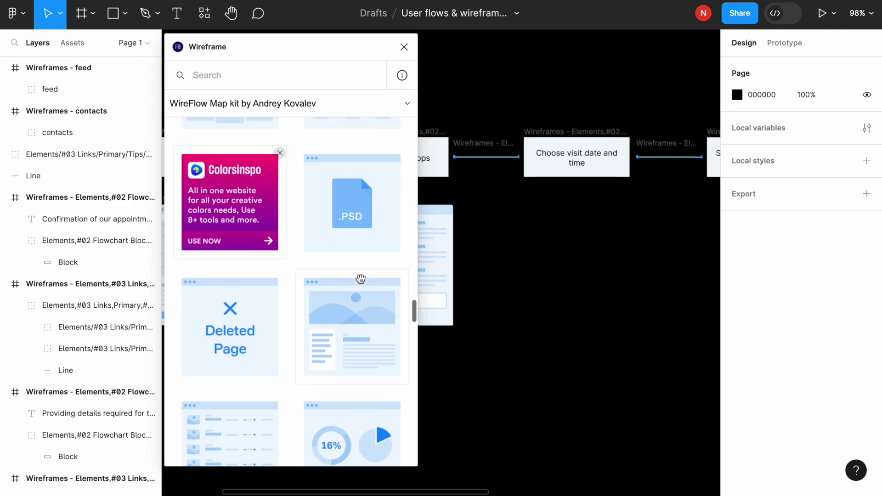
scroll(360, 278, up, 10)
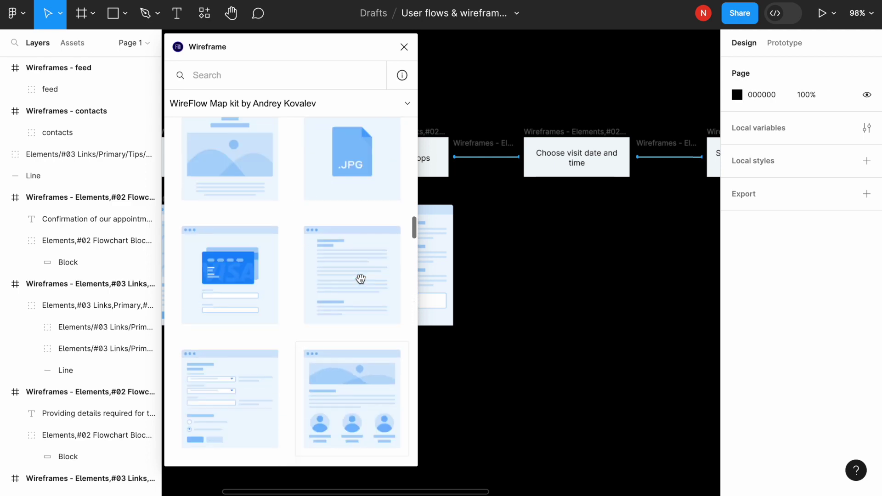
scroll(360, 279, down, 10)
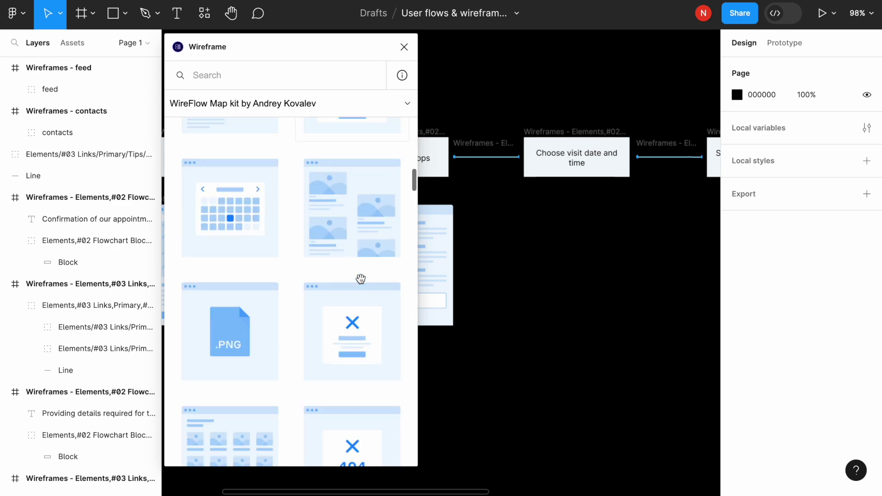
Place the calendar wireframe under the visit date step.
drag(236, 198, 572, 267)
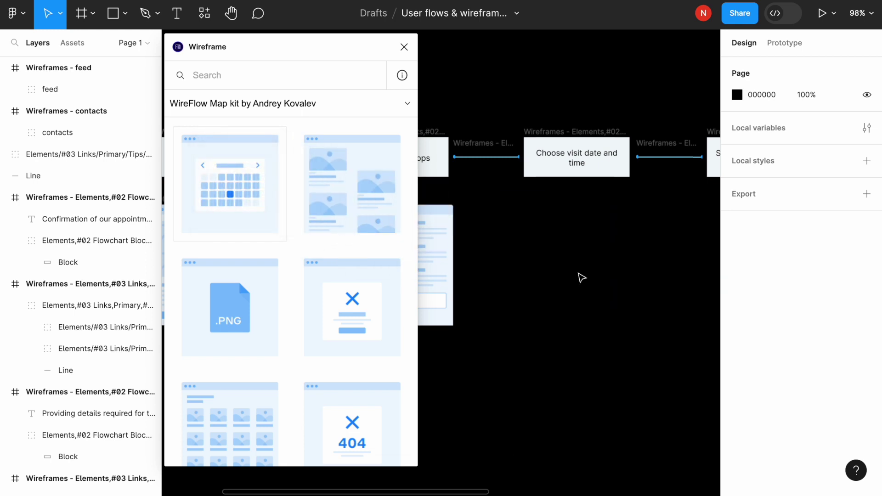
drag(507, 265, 587, 255)
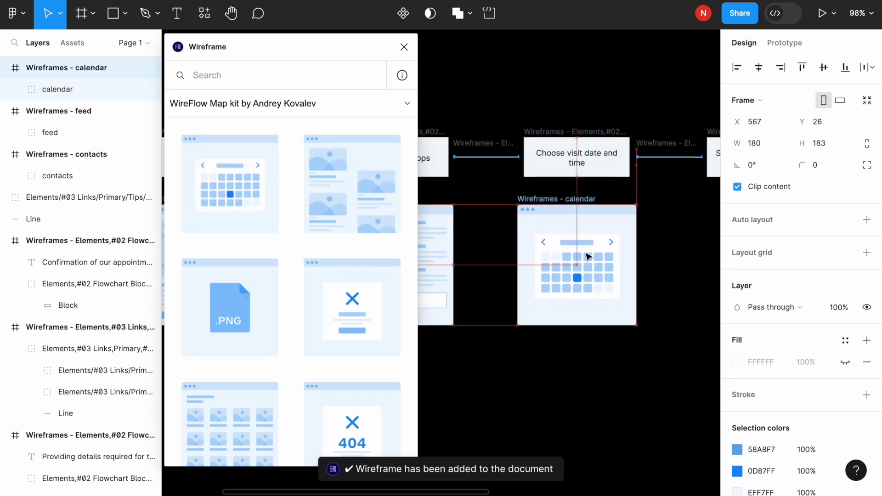
scroll(593, 375, right, 5)
scroll(593, 378, right, 3)
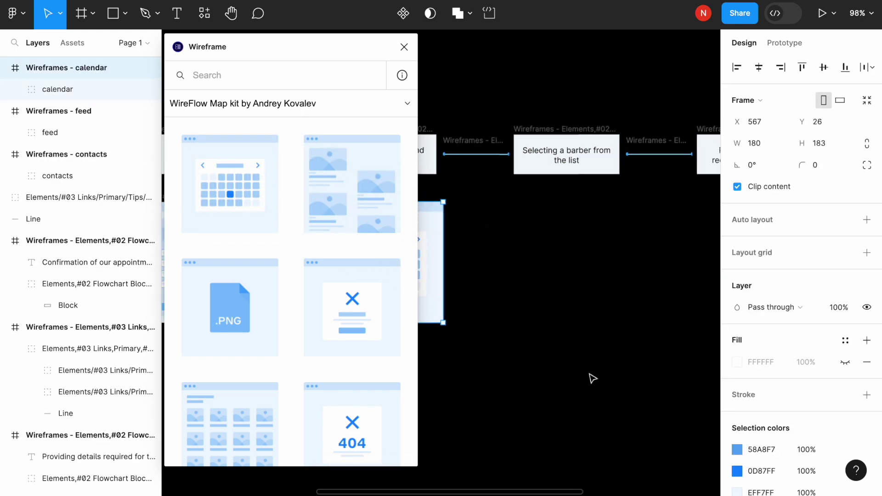
Add the about_us wireframe with three profiles under the barber selection step.
scroll(237, 224, down, 10)
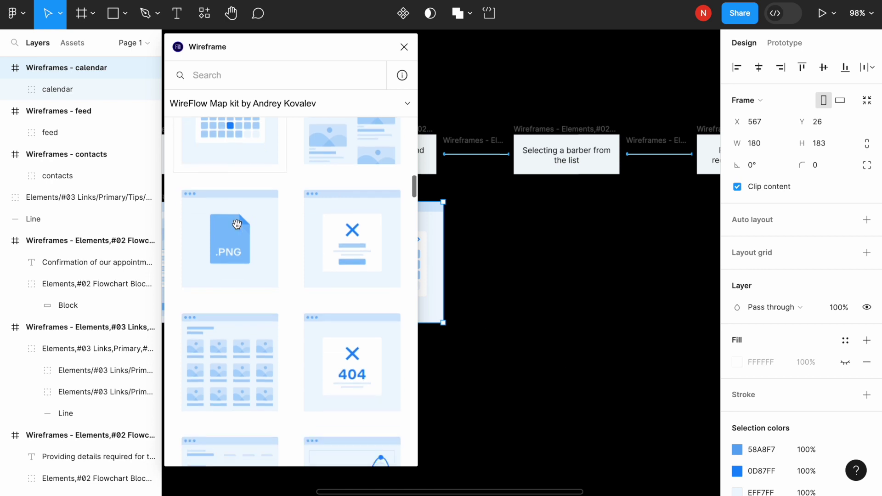
scroll(237, 224, down, 1)
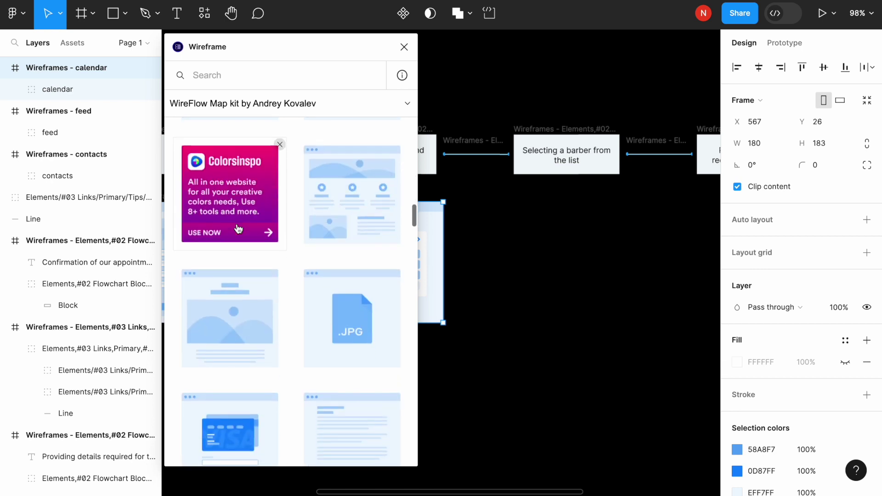
scroll(329, 218, down, 2)
drag(342, 170, 589, 253)
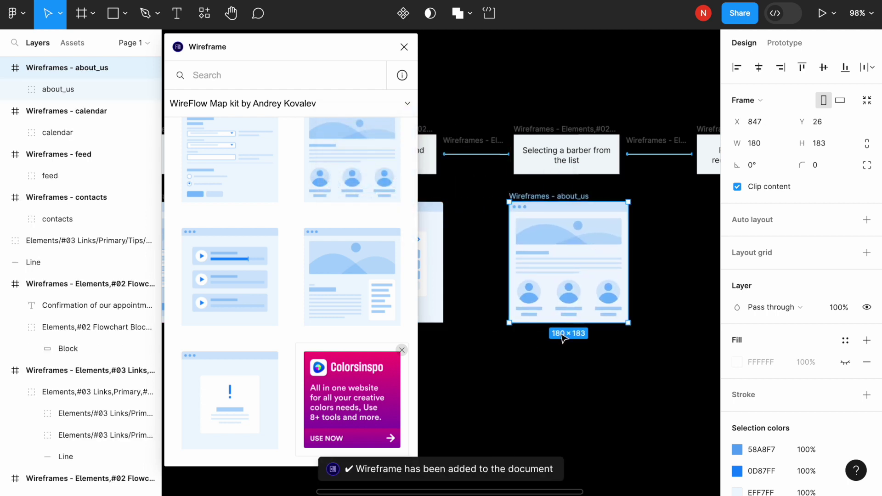
scroll(564, 339, right, 5)
scroll(564, 339, right, 4)
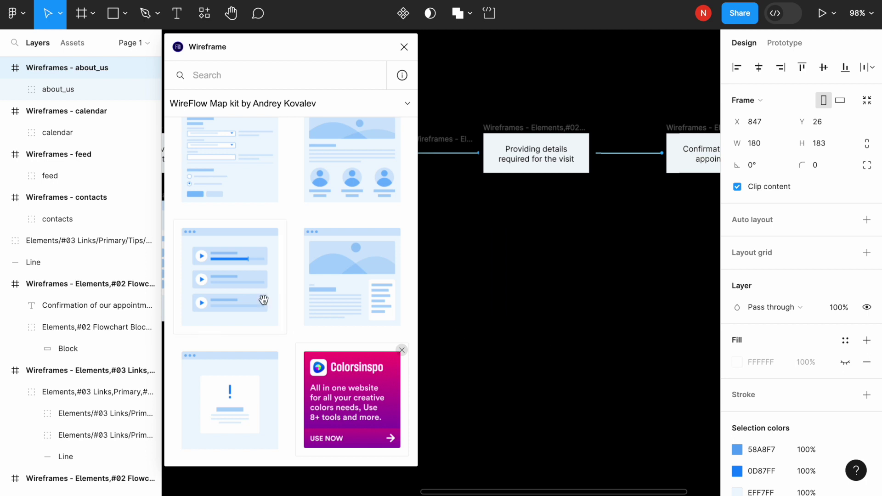
scroll(263, 300, up, 5)
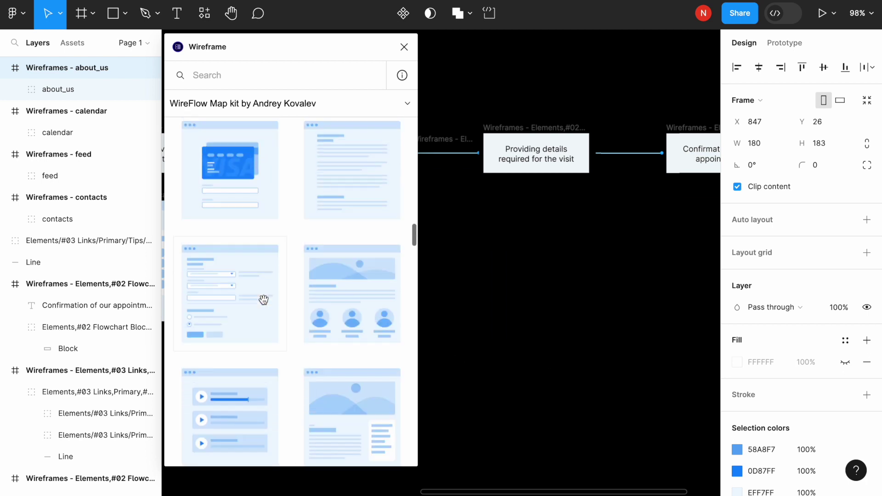
scroll(263, 299, up, 5)
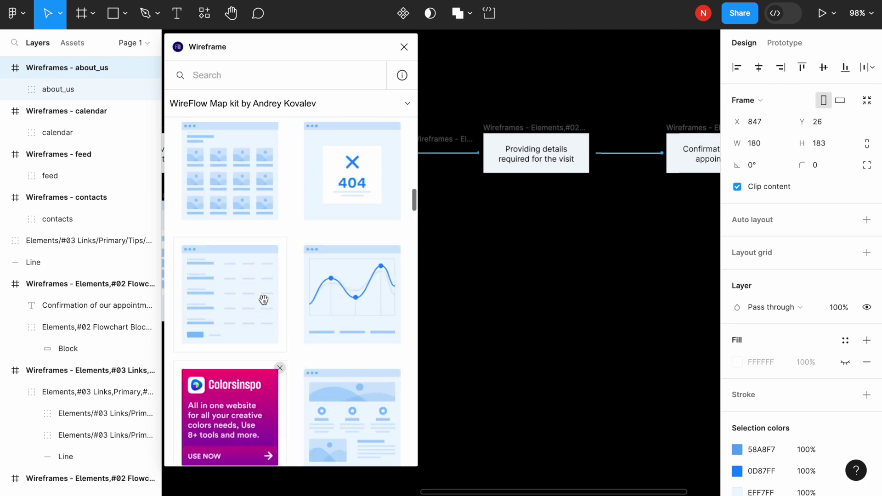
scroll(264, 299, up, 5)
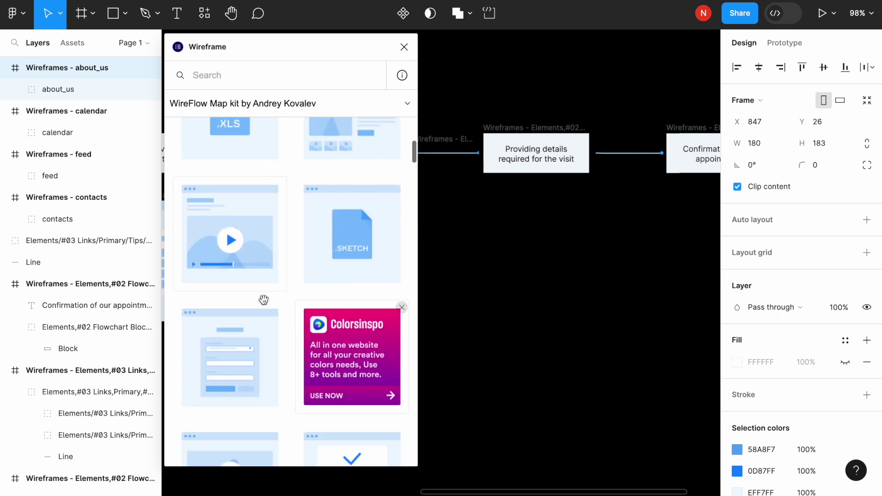
scroll(263, 299, down, 3)
Place the registration_form wireframe under 'Providing details required for the visit'.
drag(262, 287, 556, 267)
scroll(283, 290, down, 3)
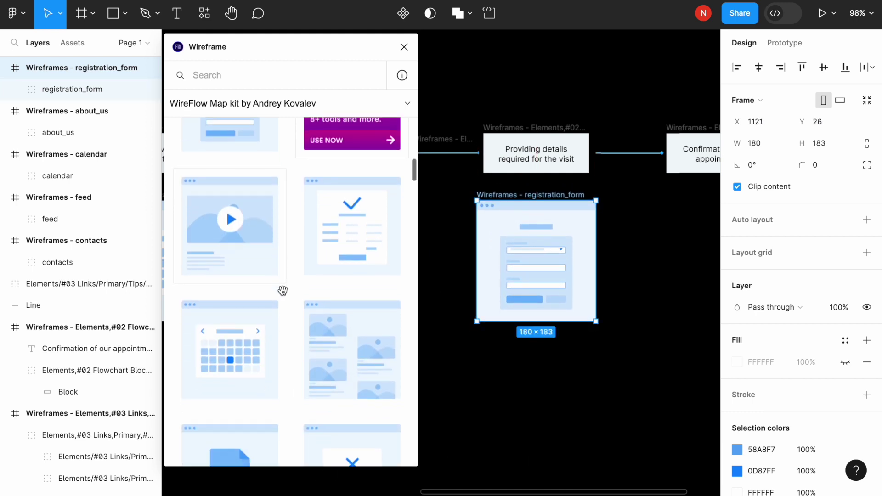
scroll(283, 290, down, 8)
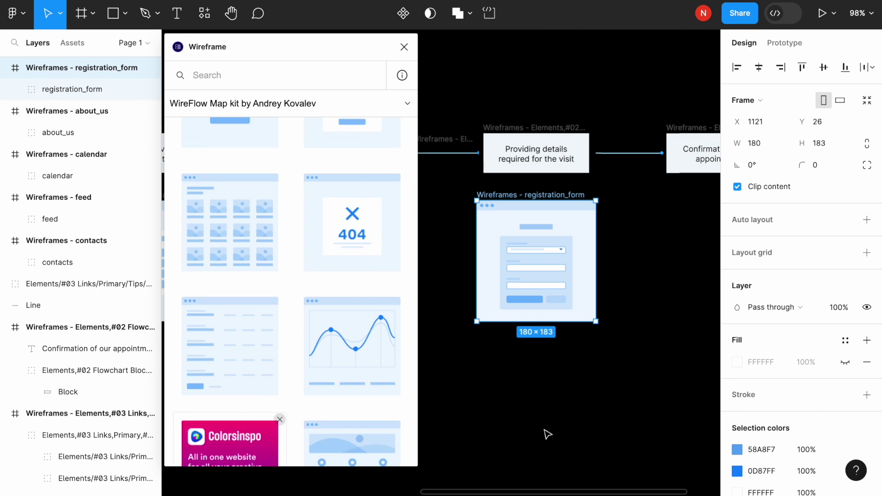
Add the checkout_confirmation wireframe under 'Confirmation of our appointment' and deselect it.
scroll(547, 434, right, 5)
scroll(356, 314, up, 3)
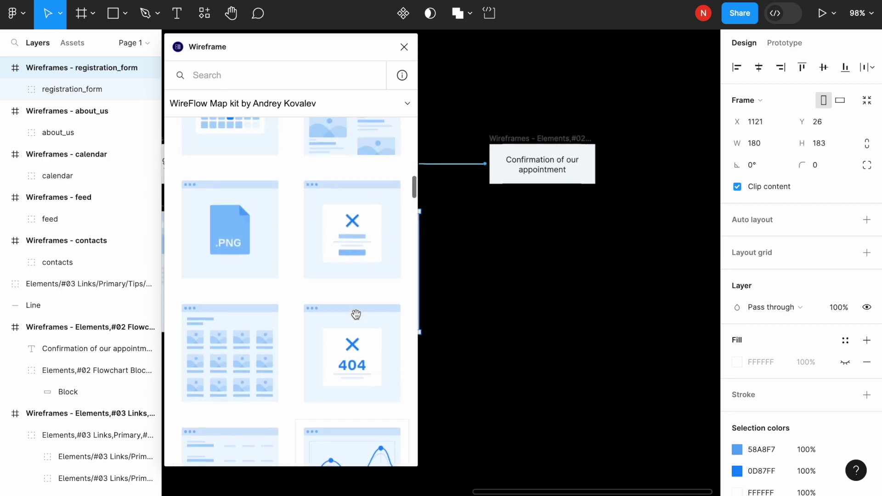
scroll(356, 314, up, 5)
drag(328, 336, 565, 269)
click(547, 356)
scroll(548, 357, down, 5)
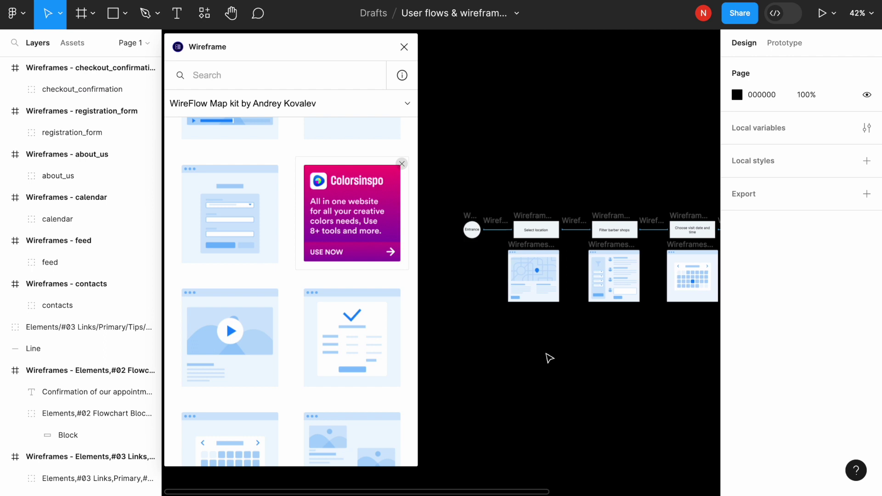
scroll(548, 358, right, 3)
Close the Wireframe plugin panel.
click(405, 48)
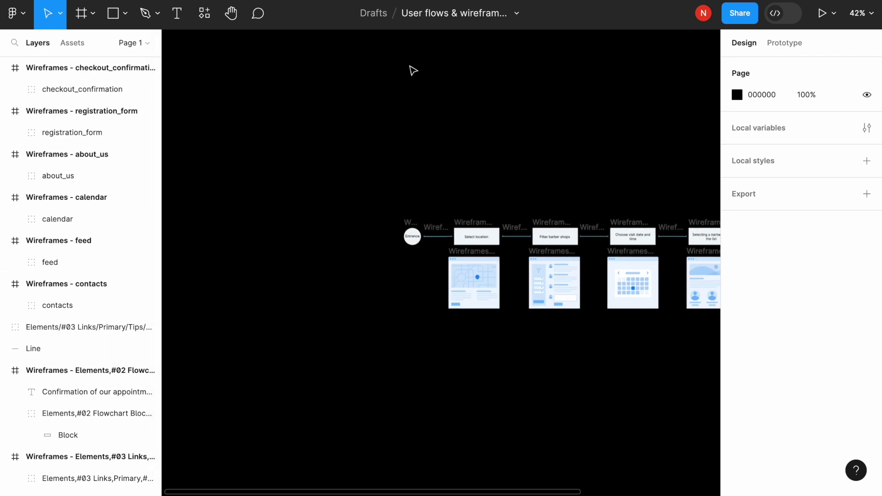
scroll(497, 304, up, 8)
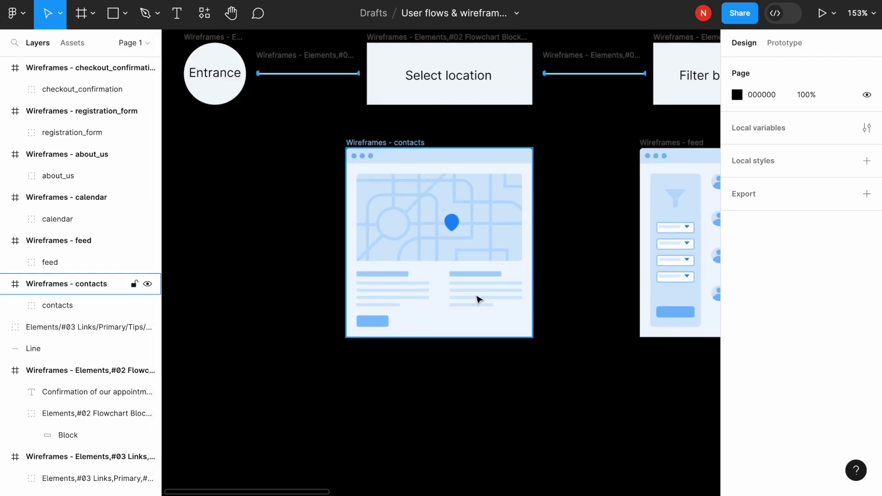
scroll(475, 299, up, 3)
Delete the right column's text lines and headline bar from the contacts wireframe.
click(472, 299)
double_click(472, 301)
key(Delete)
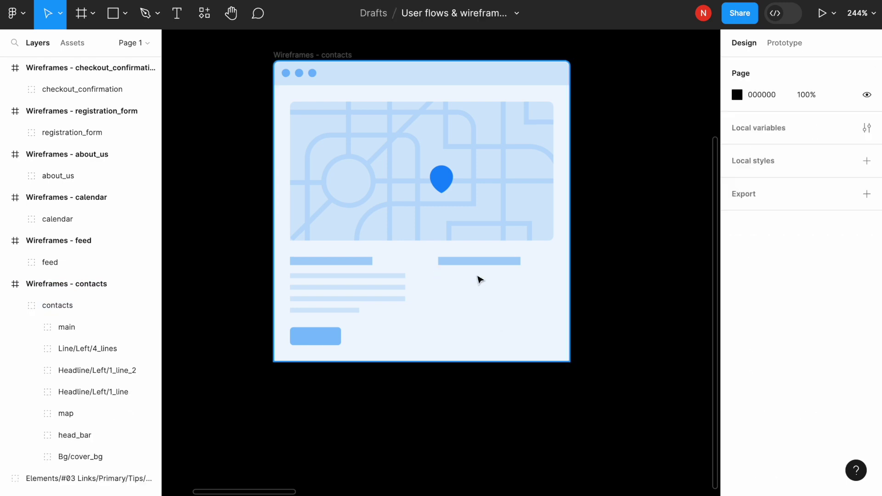
click(485, 264)
double_click(484, 264)
key(Delete)
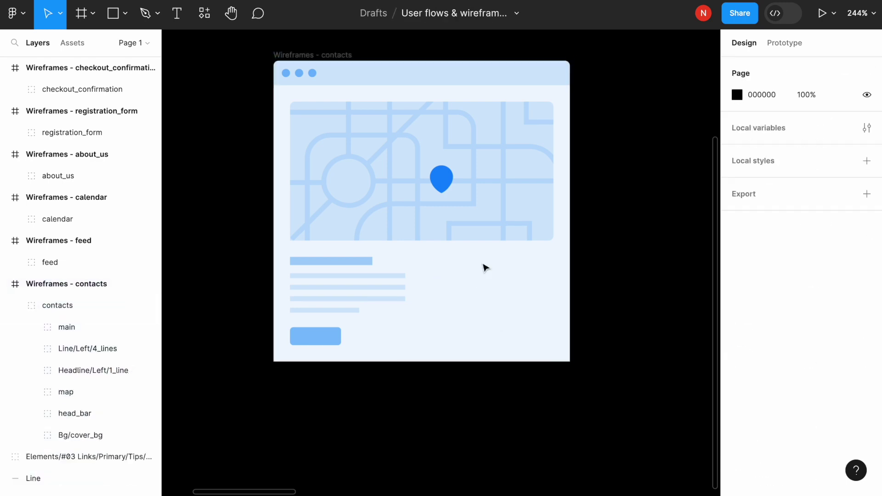
click(358, 291)
double_click(349, 287)
key(Escape)
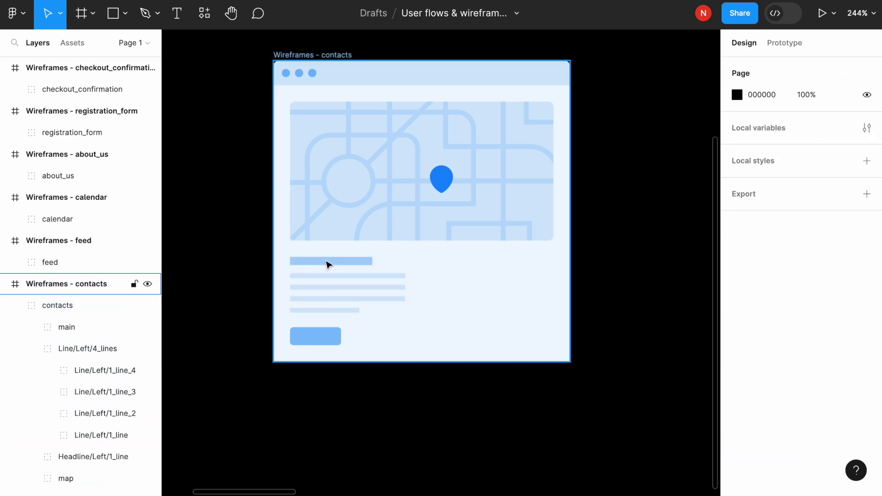
Center the remaining headline, text lines and button horizontally below the map.
click(328, 264)
double_click(328, 265)
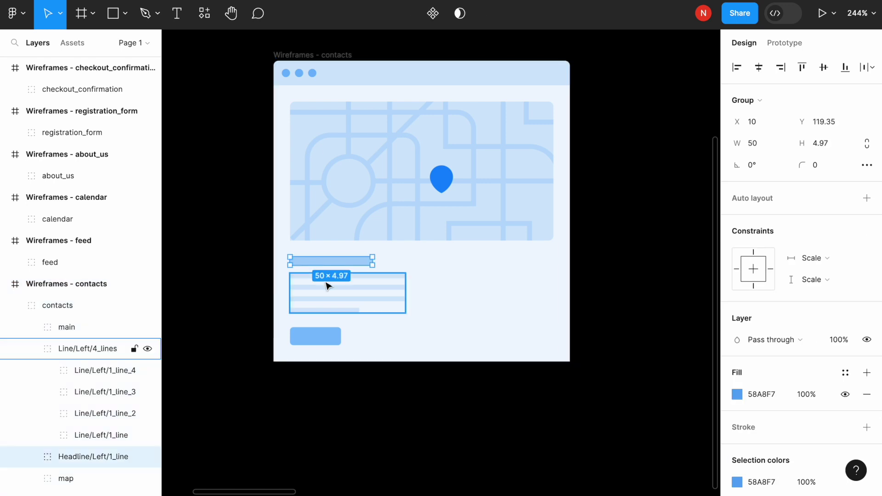
shift+click(361, 286)
shift+click(335, 336)
drag(349, 303, 433, 302)
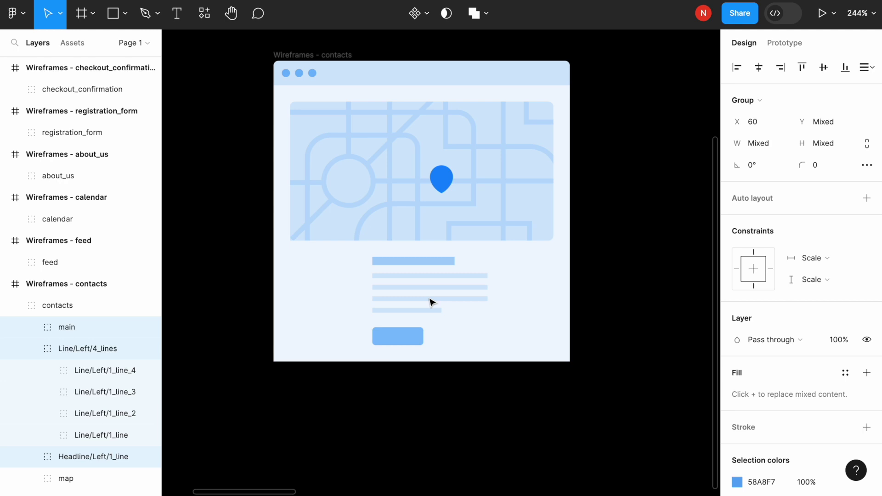
key(Escape)
click(419, 392)
scroll(420, 392, down, 3)
scroll(419, 392, right, 10)
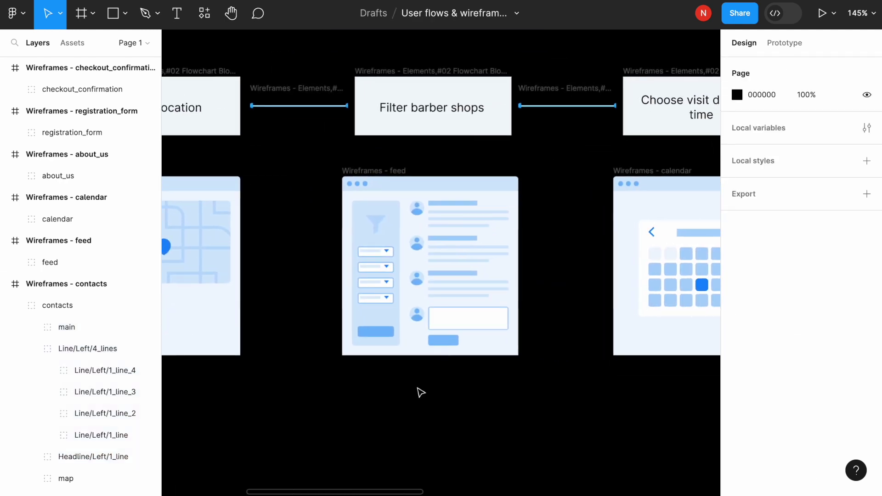
Delete the empty input field and the last user avatar from the feed wireframe.
click(465, 322)
double_click(466, 323)
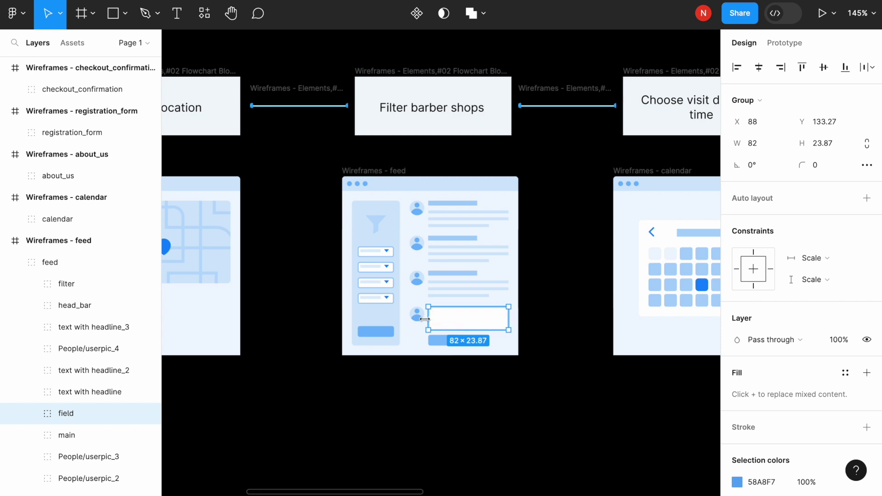
key(Delete)
click(417, 314)
double_click(417, 314)
key(Delete)
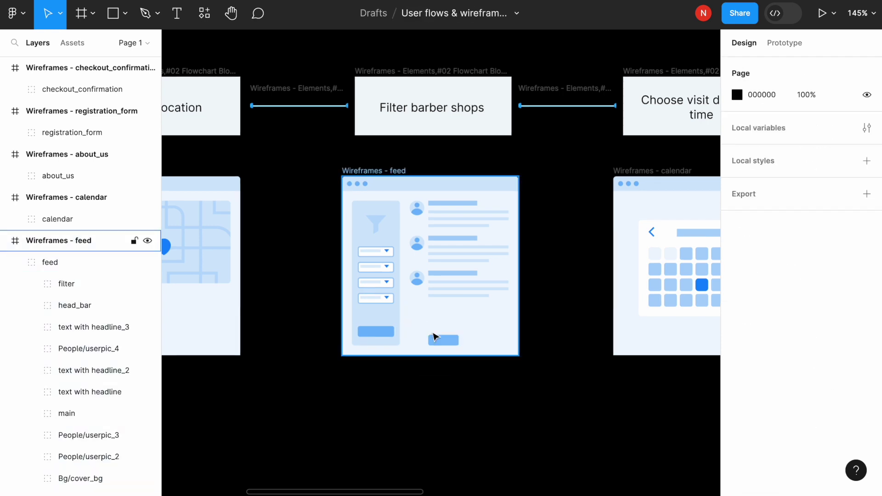
Delete the blue button at the bottom of the feed wireframe.
click(433, 336)
click(441, 339)
double_click(442, 342)
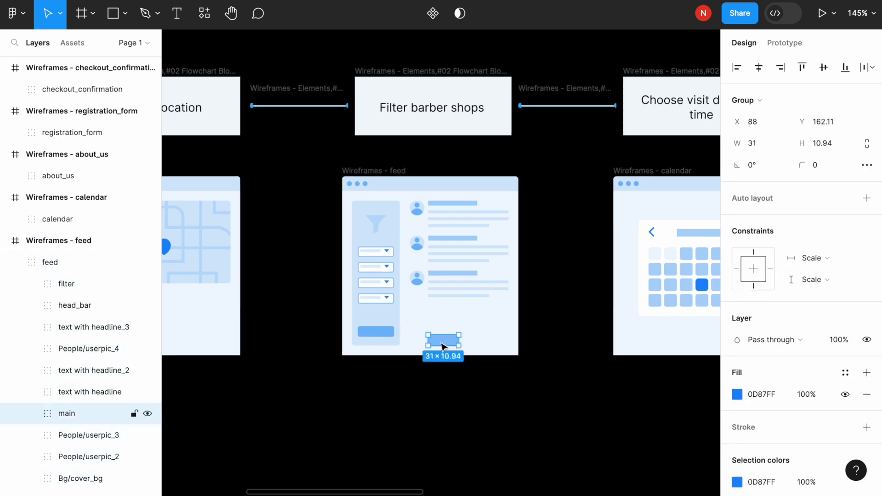
key(Delete)
scroll(431, 277, right, 1)
scroll(430, 270, right, 5)
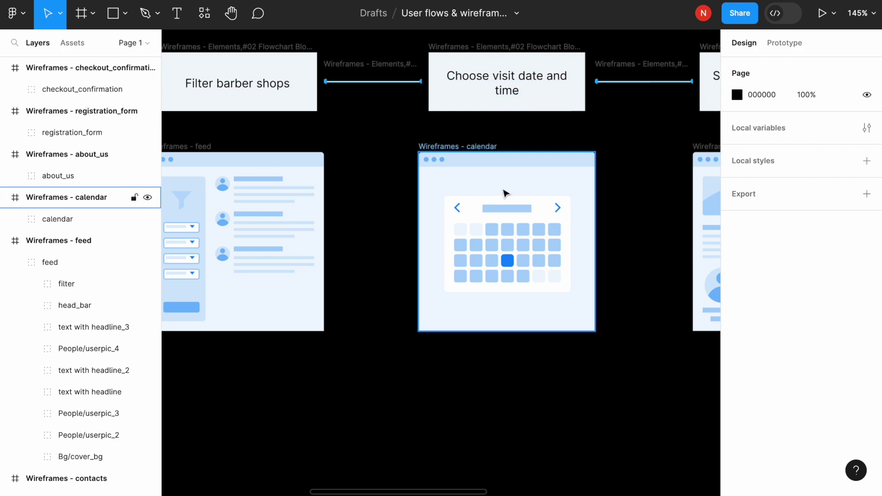
scroll(506, 193, right, 7)
scroll(506, 193, right, 3)
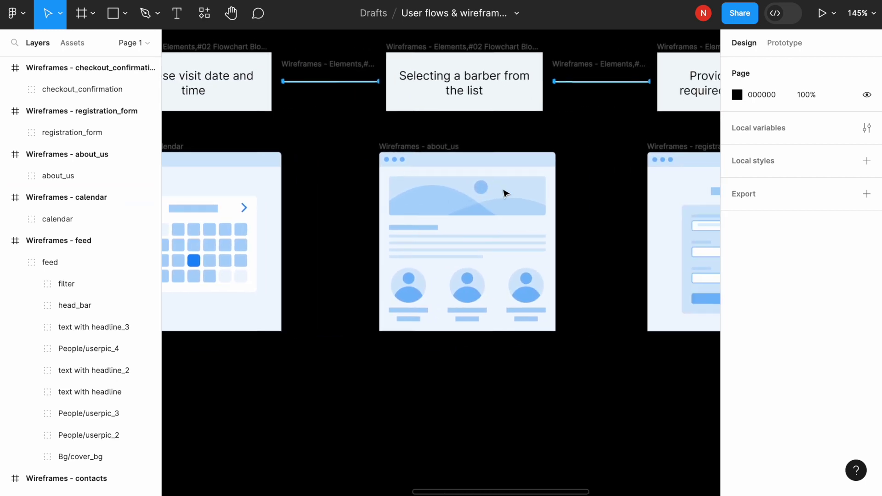
Delete the paragraph lines and leftover text bar from the about_us wireframe.
double_click(454, 242)
key(Delete)
click(415, 231)
click(415, 231)
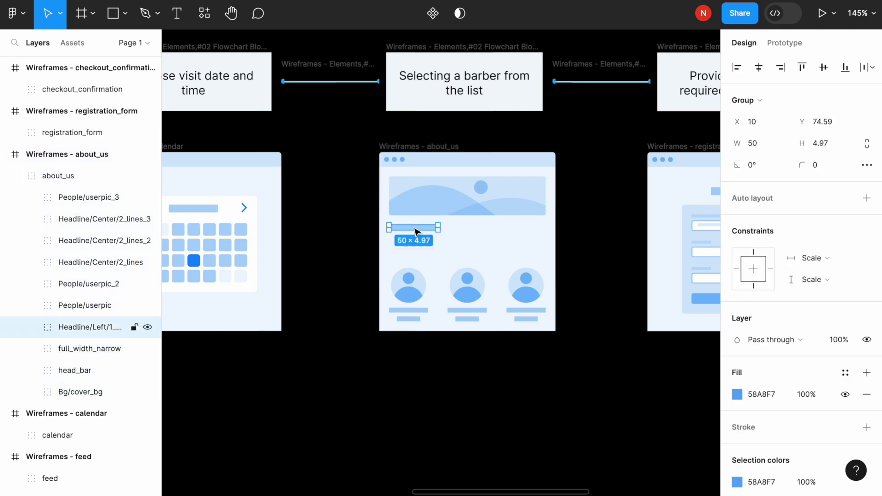
key(Delete)
Move the three user pictures and their headlines up into the empty middle.
click(404, 310)
click(406, 313)
shift+click(407, 289)
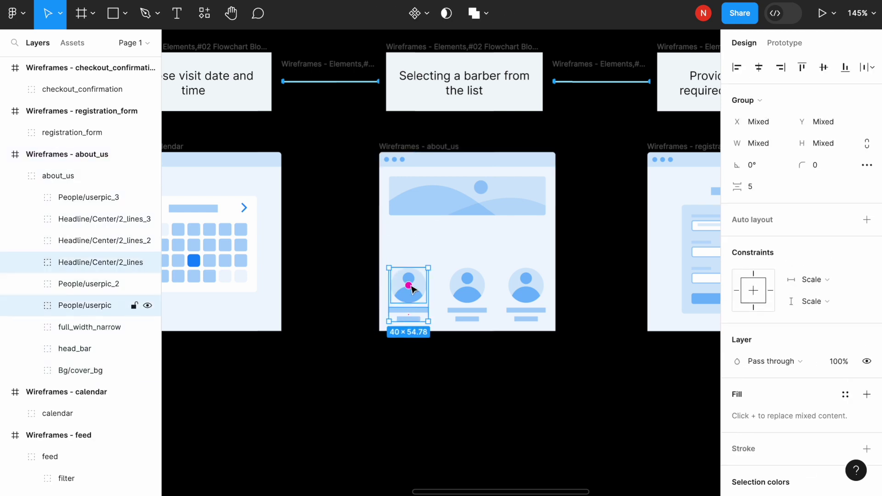
shift+click(467, 287)
shift+click(471, 315)
shift+click(525, 287)
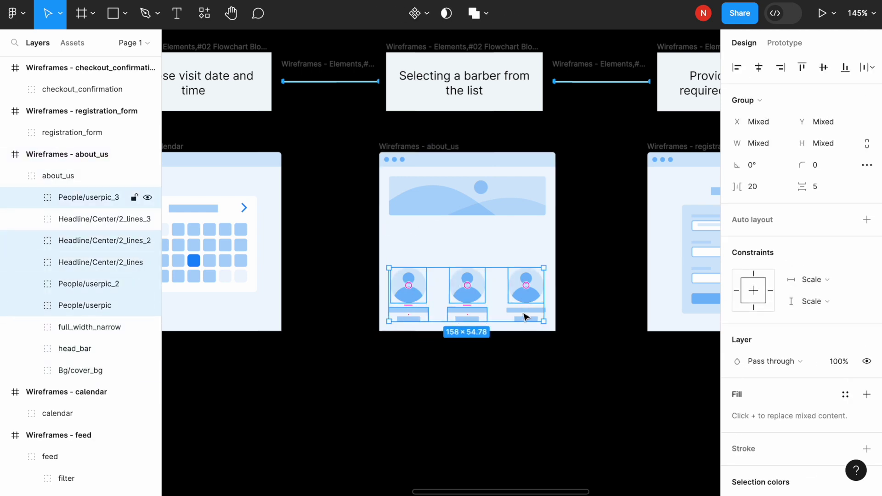
shift+click(524, 316)
drag(522, 301, 524, 256)
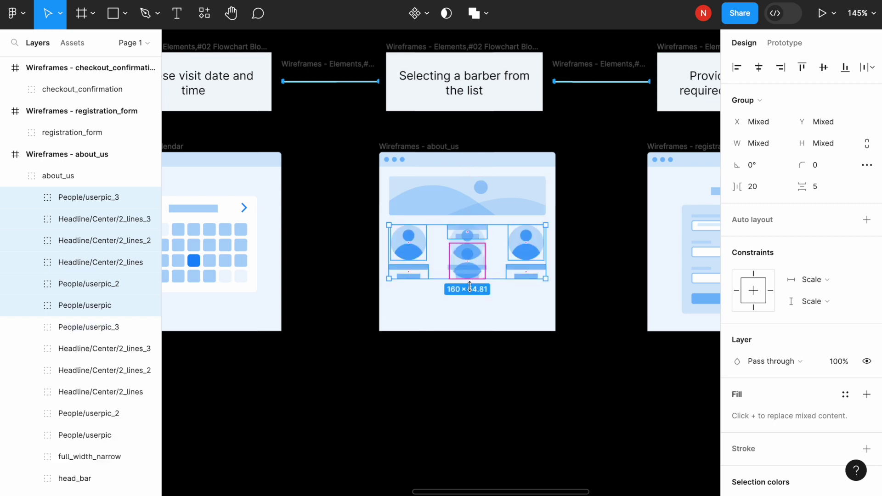
Duplicate the profile row below it to form a second row of three.
drag(458, 277, 459, 315)
click(358, 304)
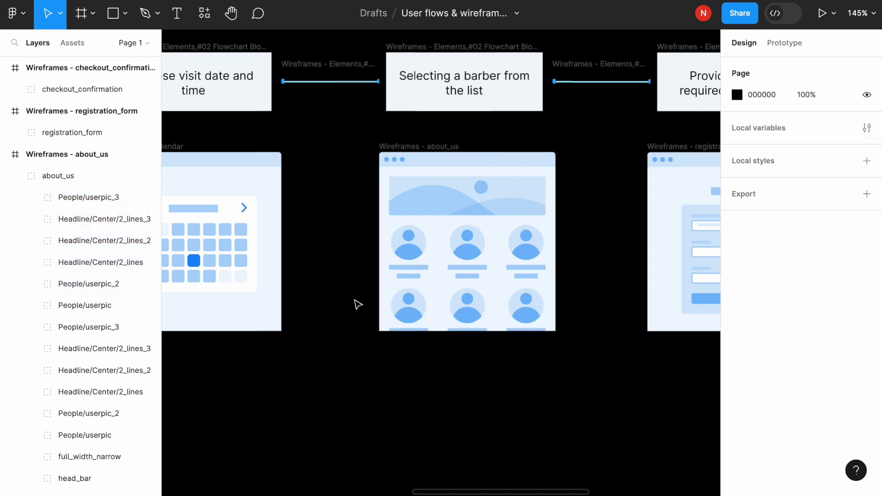
scroll(358, 305, right, 10)
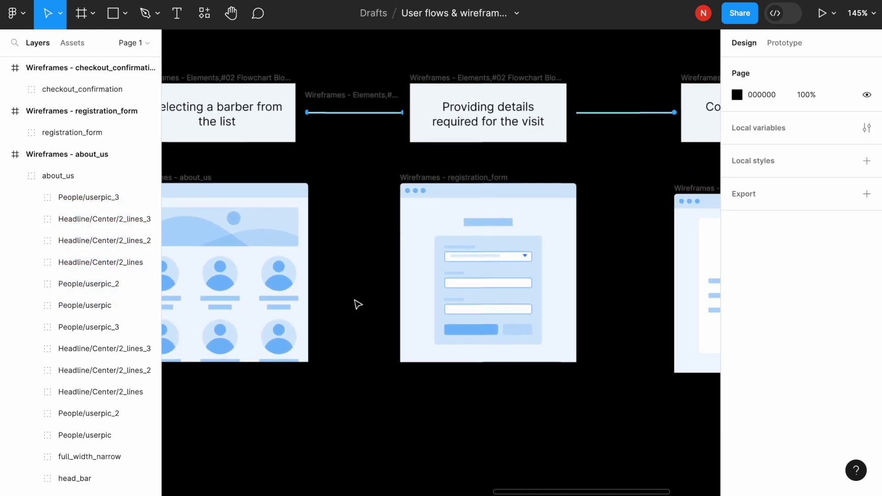
Delete the secondary button from the registration form.
scroll(358, 304, right, 3)
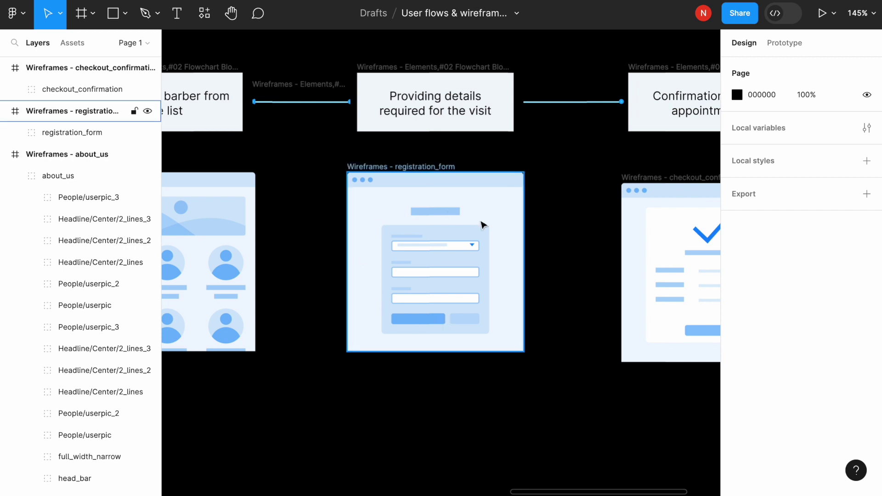
double_click(473, 324)
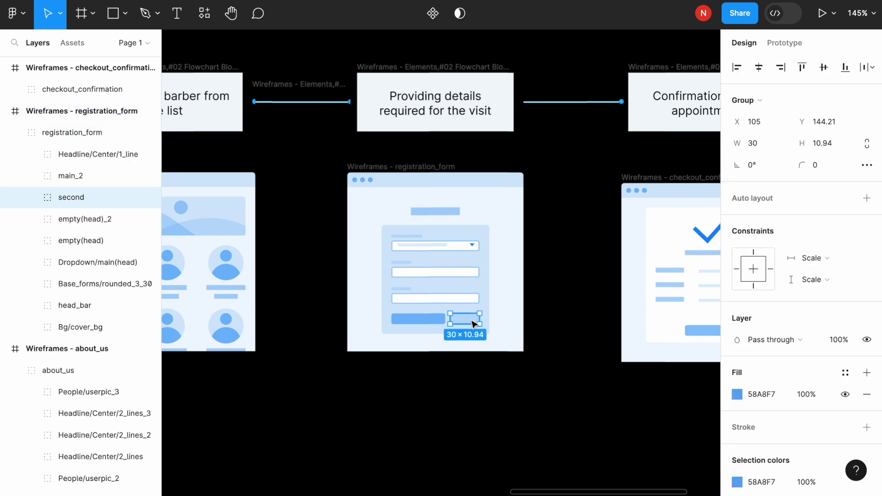
key(Delete)
Widen the form's main button to 89 px and zoom the canvas to 100%.
double_click(429, 321)
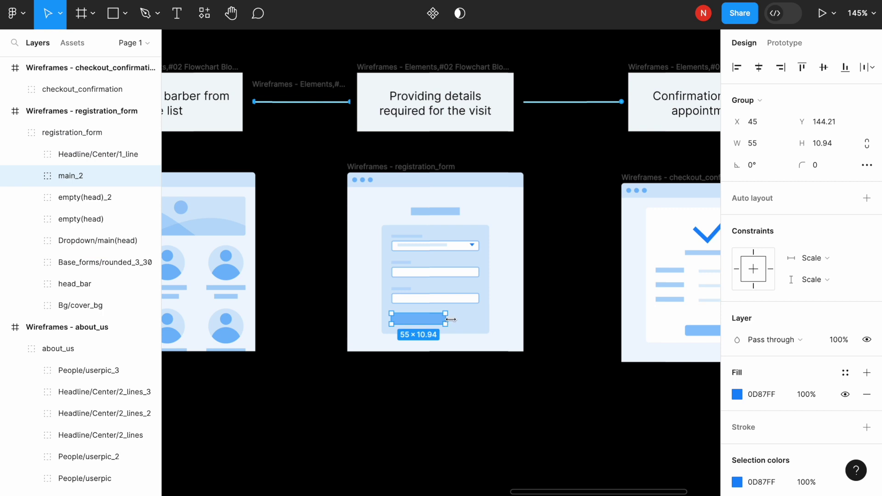
drag(450, 319, 478, 319)
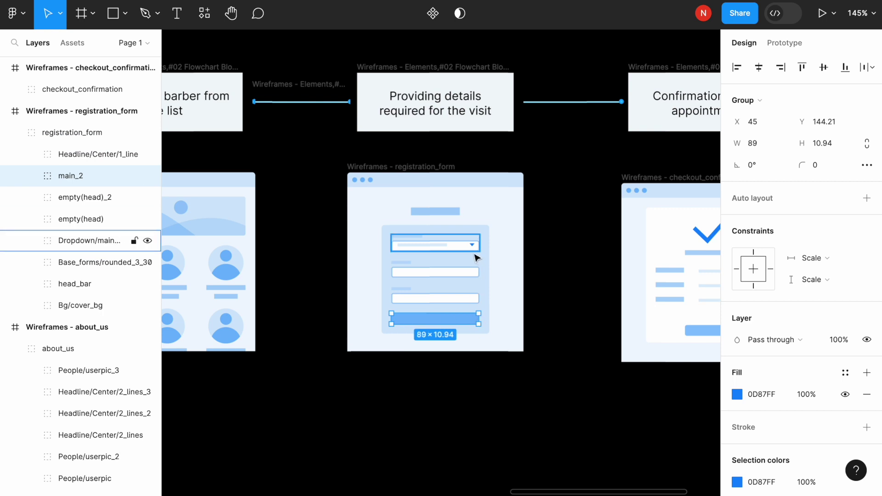
key(shift+0)
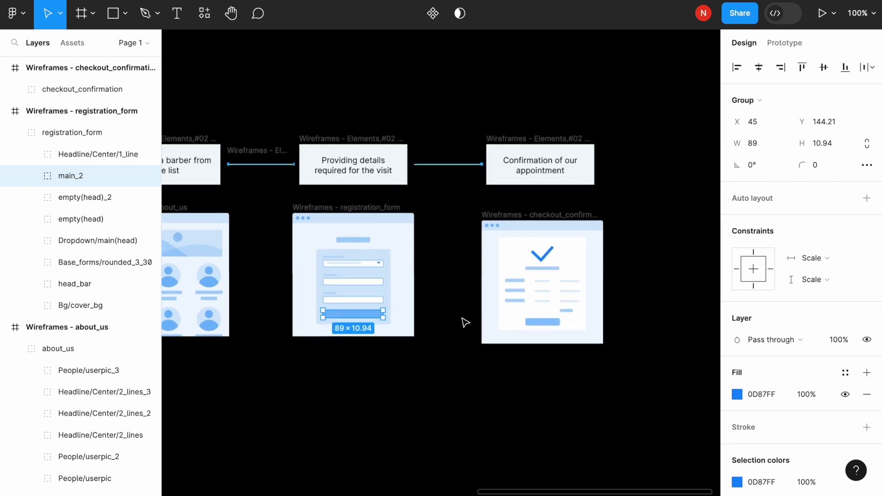
scroll(465, 321, down, 3)
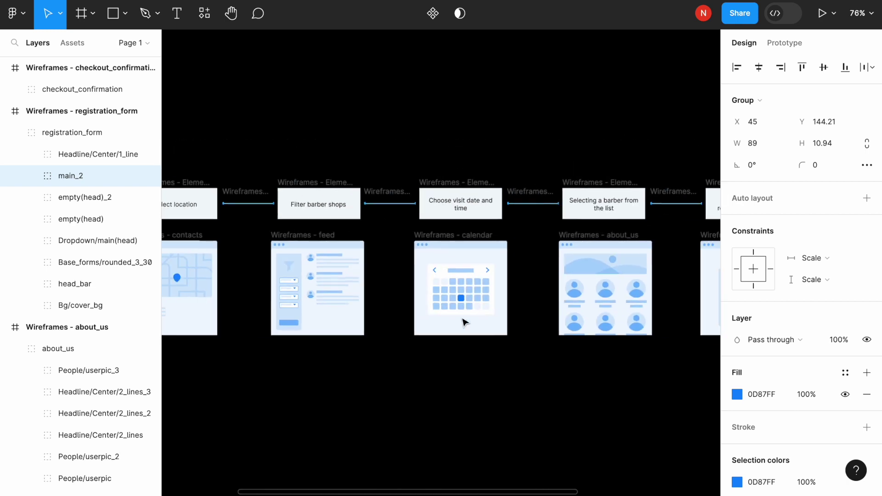
In Prototype mode, connect the contacts wireframe to the feed wireframe on click.
scroll(465, 321, left, 2)
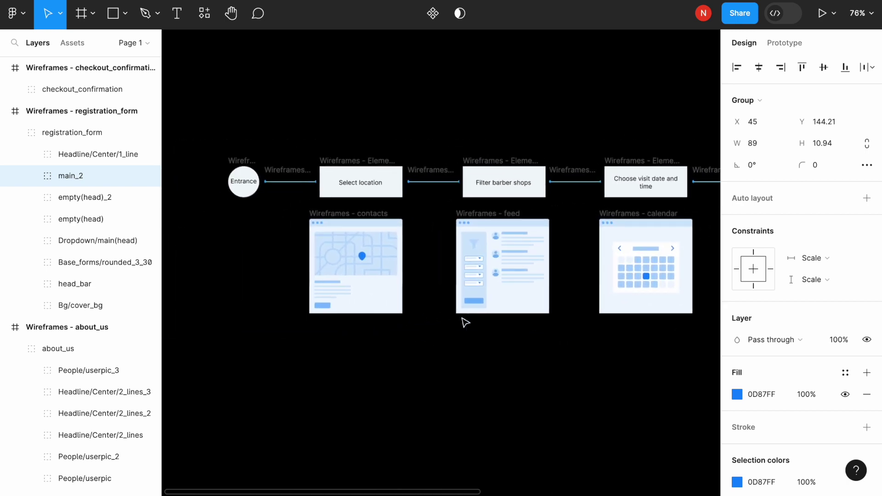
click(346, 216)
click(789, 43)
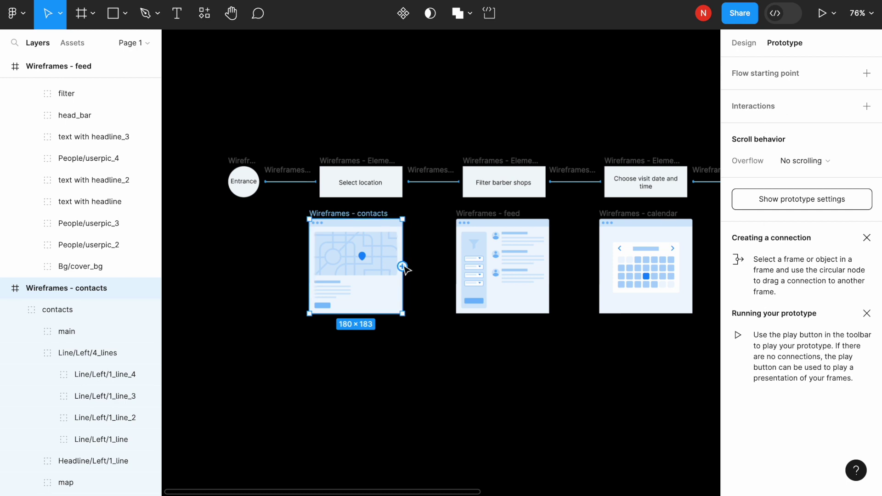
drag(402, 266, 479, 269)
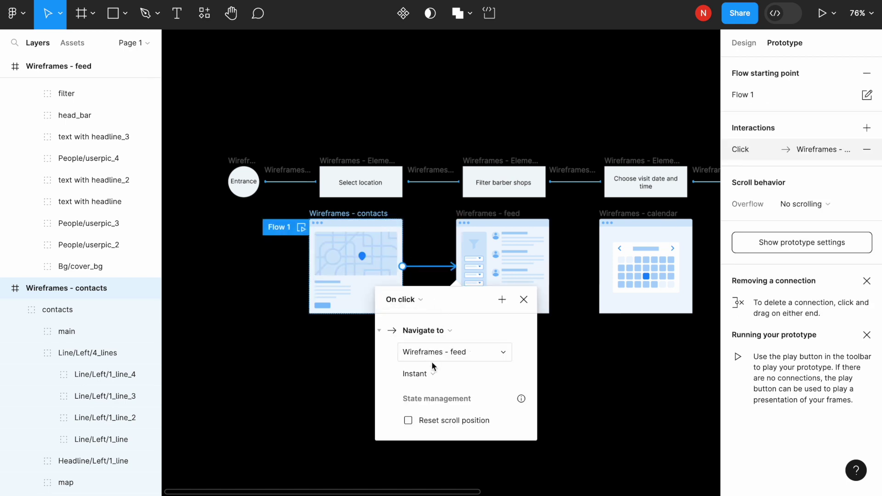
click(349, 369)
Link the feed wireframe to calendar, then calendar to about_us, with on-click navigation.
scroll(345, 275, right, 5)
click(352, 230)
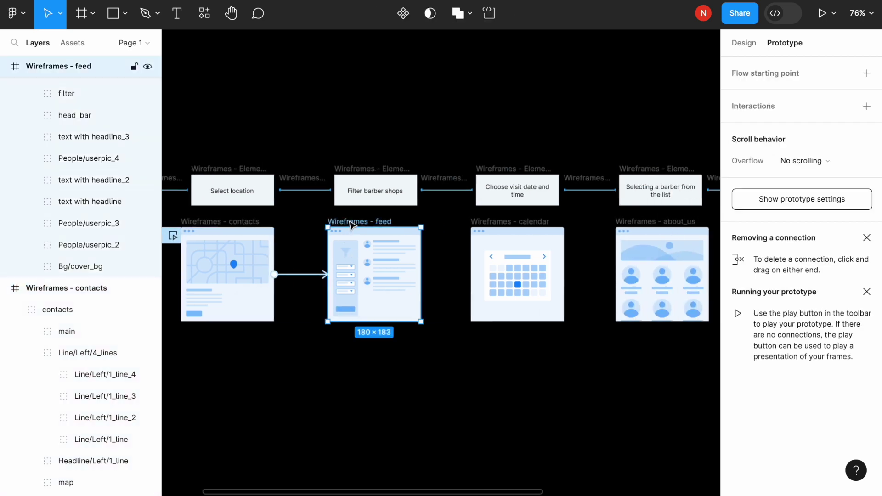
drag(421, 274, 510, 273)
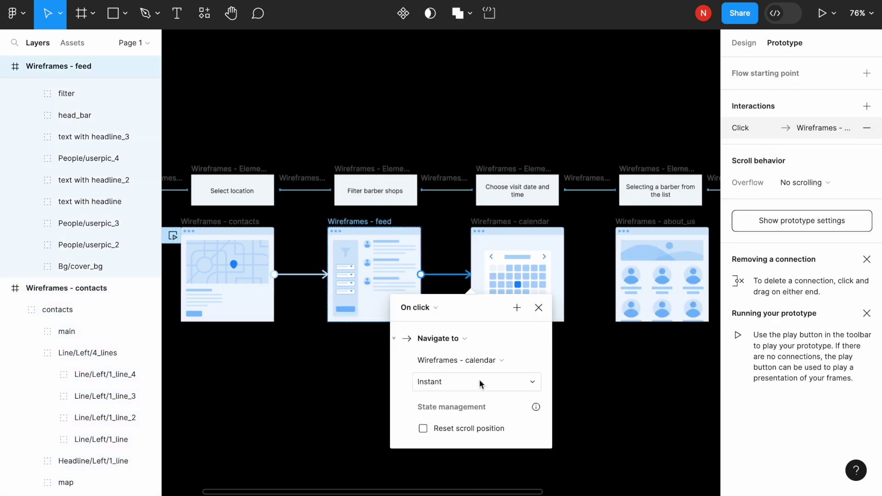
click(606, 366)
scroll(599, 366, right, 4)
scroll(373, 173, down, 2)
click(395, 177)
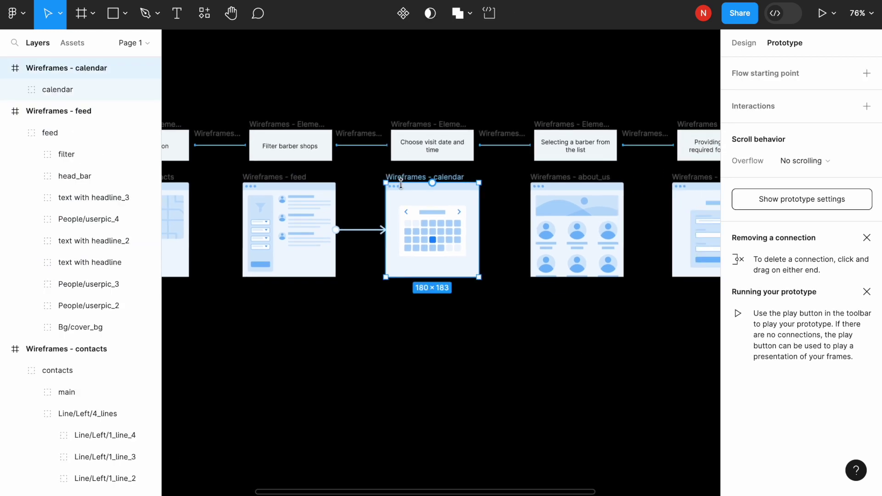
drag(478, 230, 534, 234)
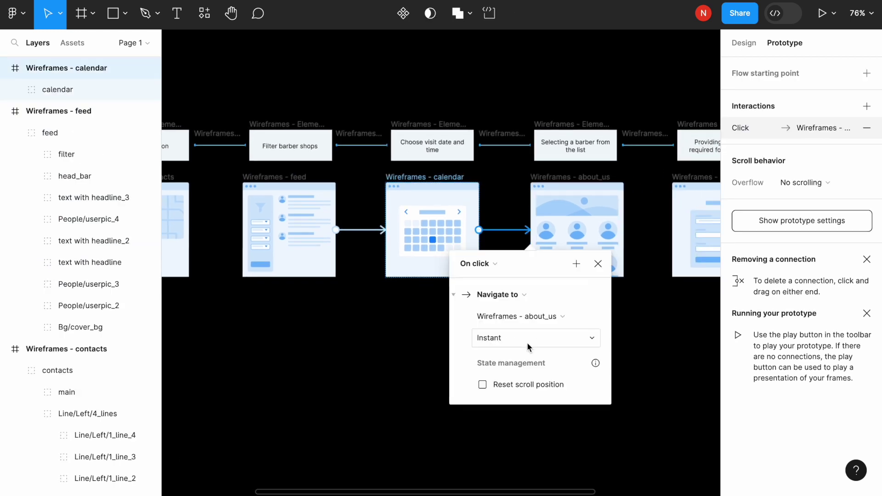
click(324, 341)
Link about_us to the registration form, and the registration form to checkout confirmation, aligning checkout.
scroll(324, 341, right, 4)
scroll(325, 341, up, 1)
click(401, 211)
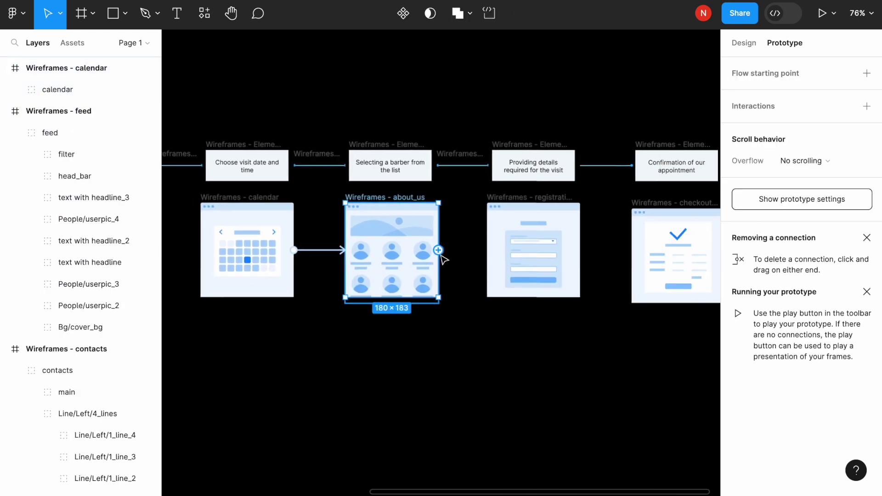
drag(438, 250, 500, 255)
click(351, 341)
scroll(350, 341, right, 4)
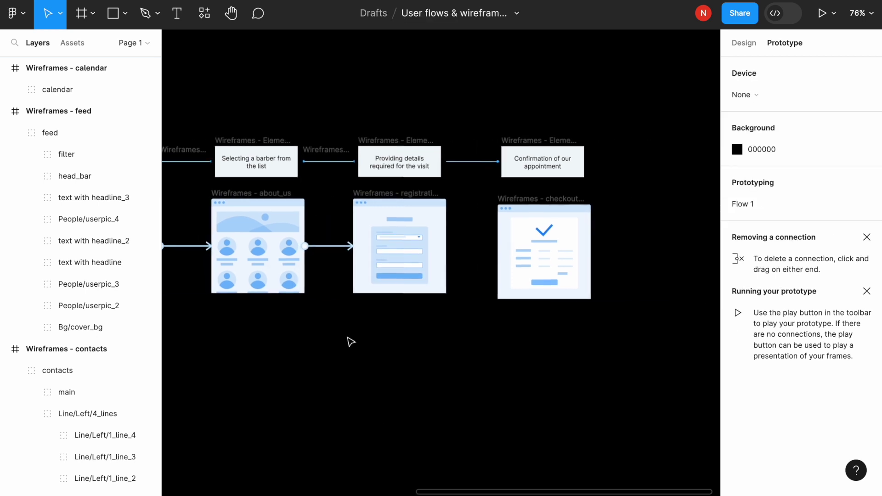
click(371, 199)
drag(402, 246, 466, 250)
drag(496, 202, 488, 193)
click(426, 305)
Keep the contacts wireframe as Flow 1's starting screen.
scroll(426, 305, left, 15)
click(380, 258)
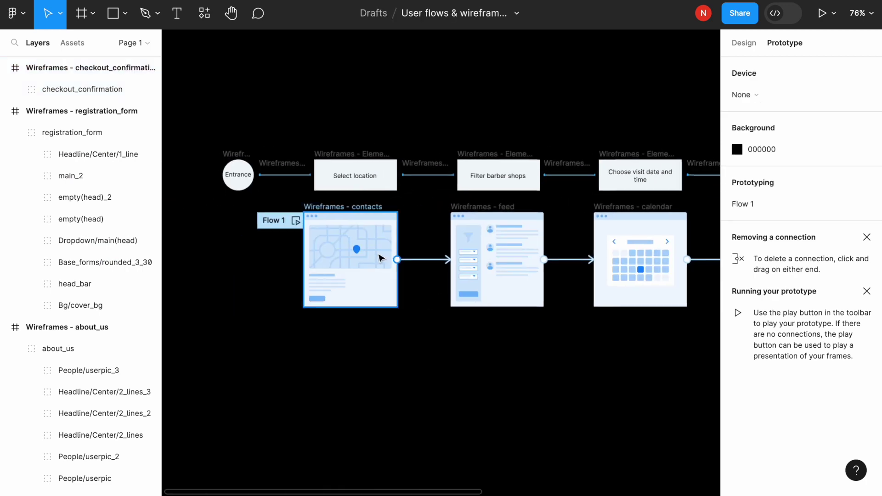
click(336, 210)
Start an on-canvas Preview of the prototype and move its window lower.
click(832, 13)
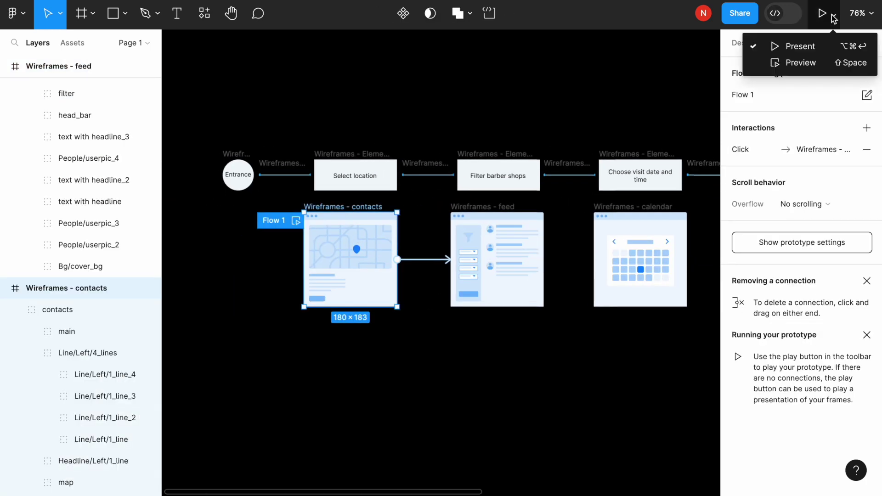
click(811, 73)
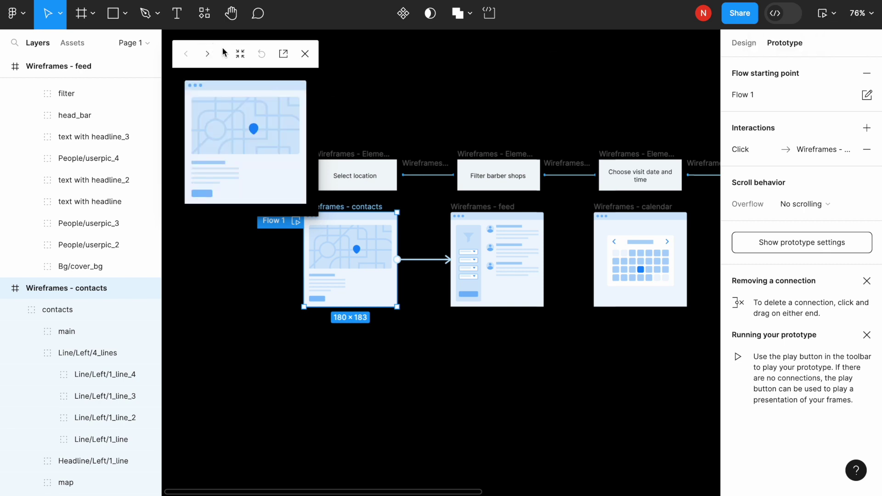
drag(222, 52, 234, 85)
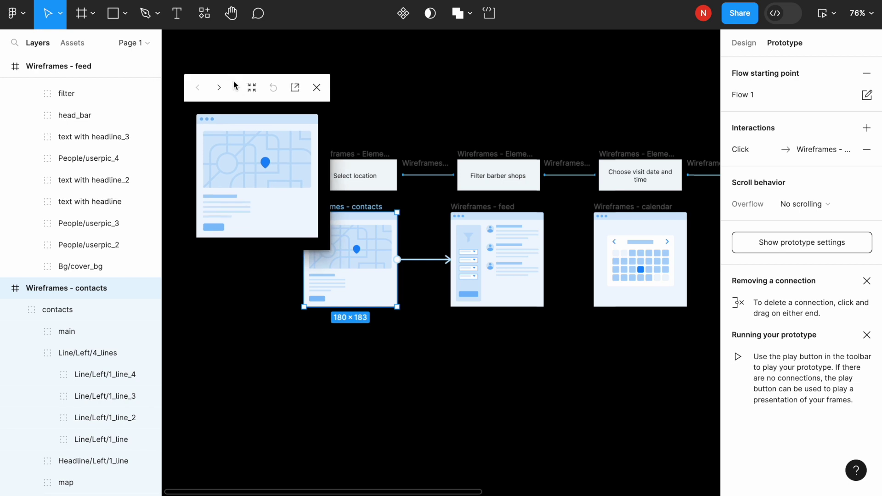
Click through feed, calendar, people and registration form to the confirmation screen.
click(292, 212)
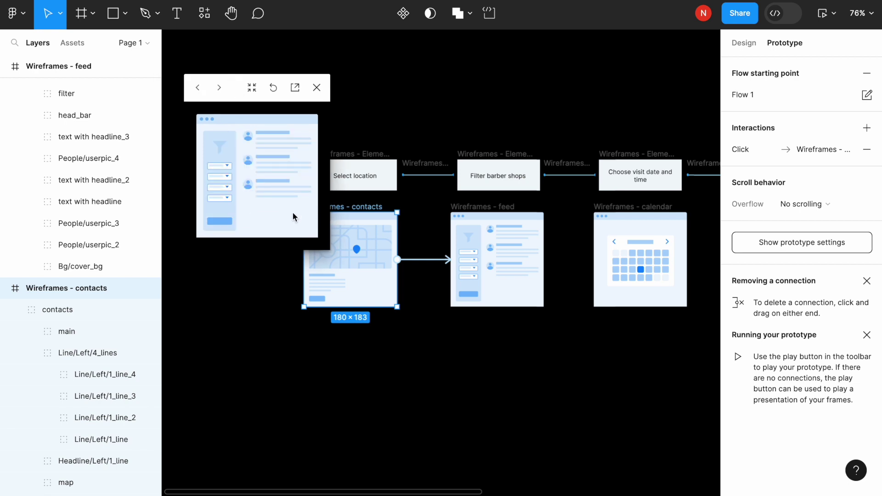
click(293, 212)
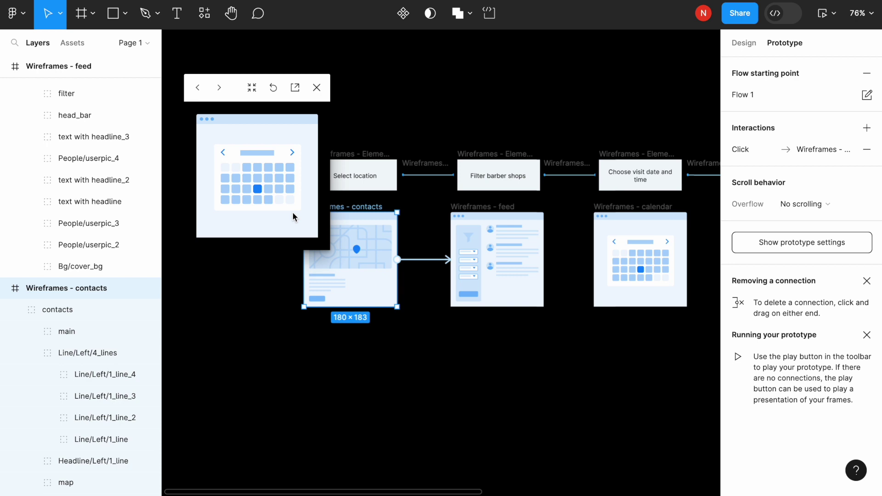
click(293, 213)
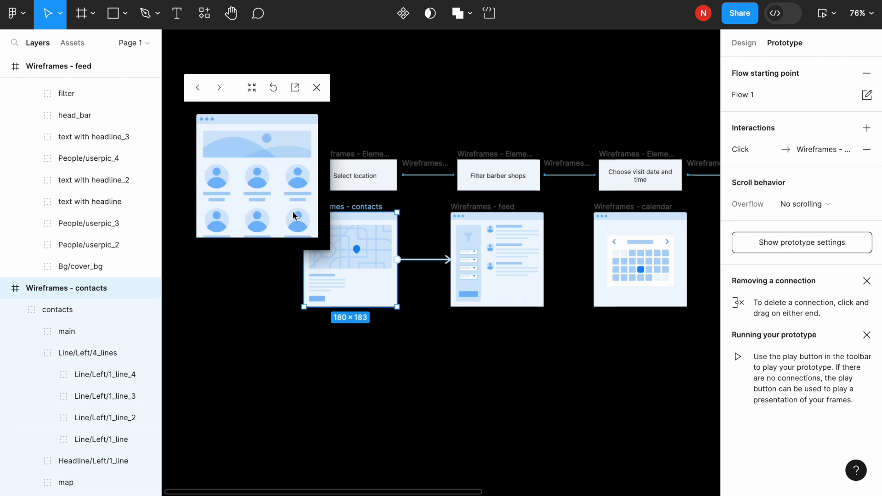
click(293, 212)
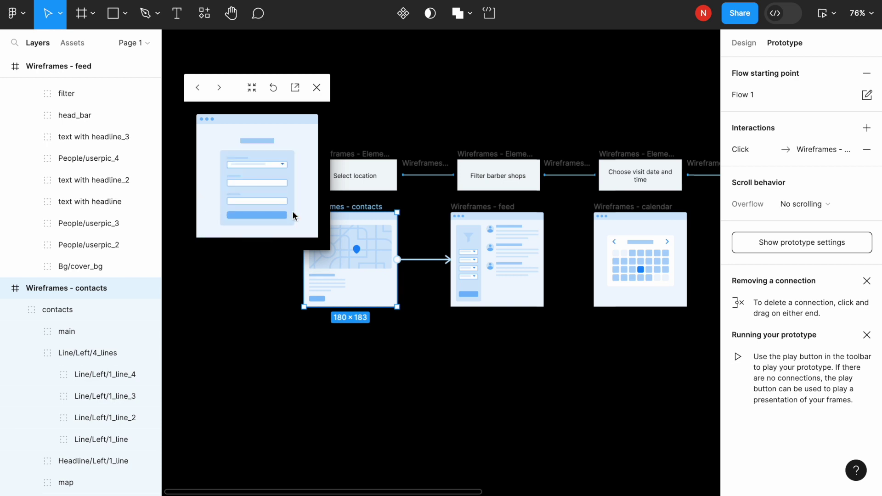
click(293, 214)
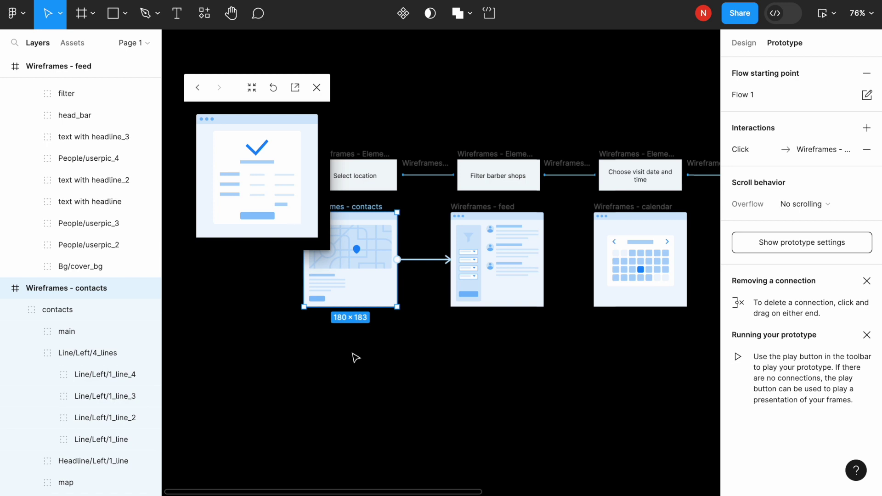